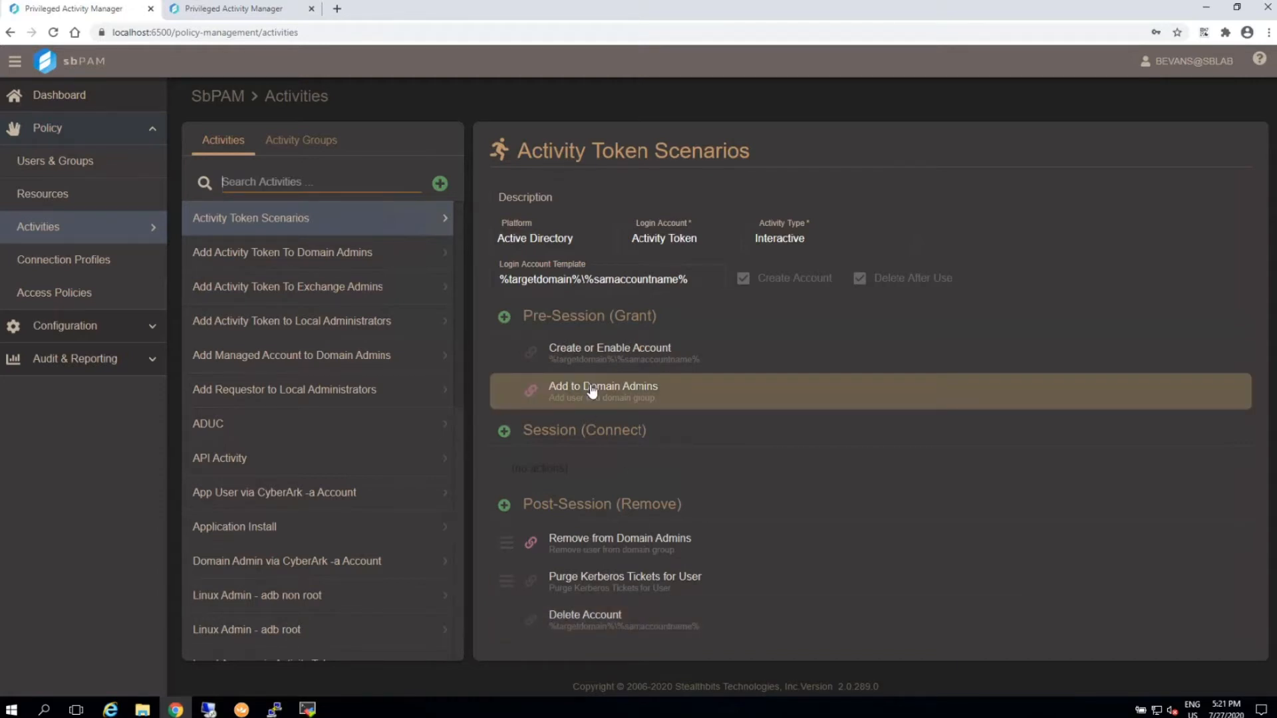
Submit a request for an Activity Token Scenarios session from the requesting user's Privileged Activity Manager page.
{"action": "left_click", "coordinate": [737, 583]}
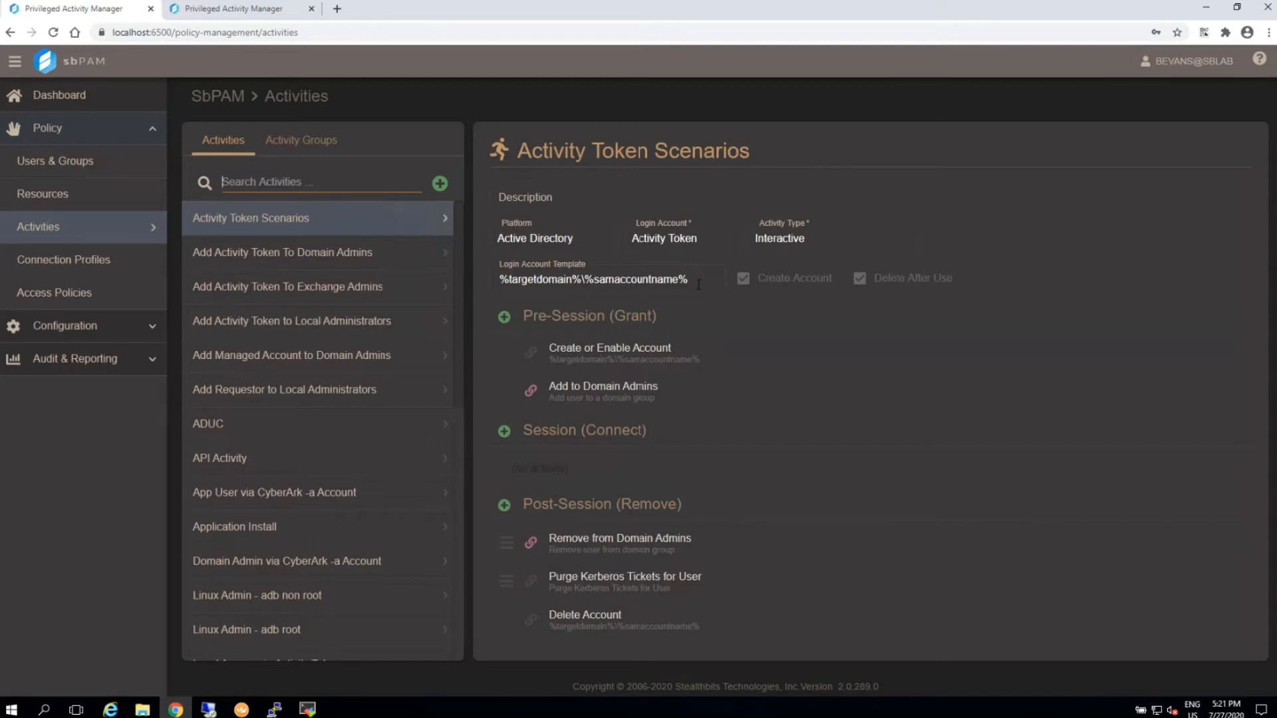
{"action": "left_click", "coordinate": [234, 8]}
{"action": "left_click", "coordinate": [610, 382]}
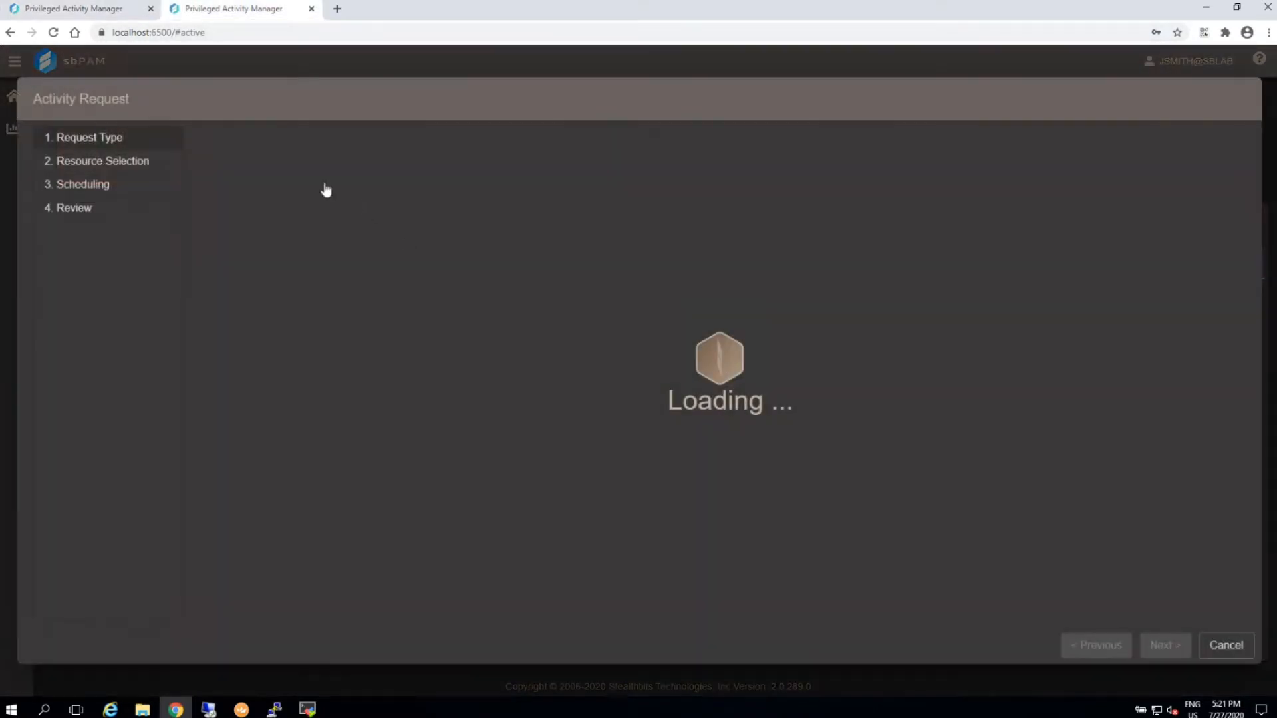
{"action": "left_click", "coordinate": [302, 174]}
{"action": "left_click", "coordinate": [302, 175]}
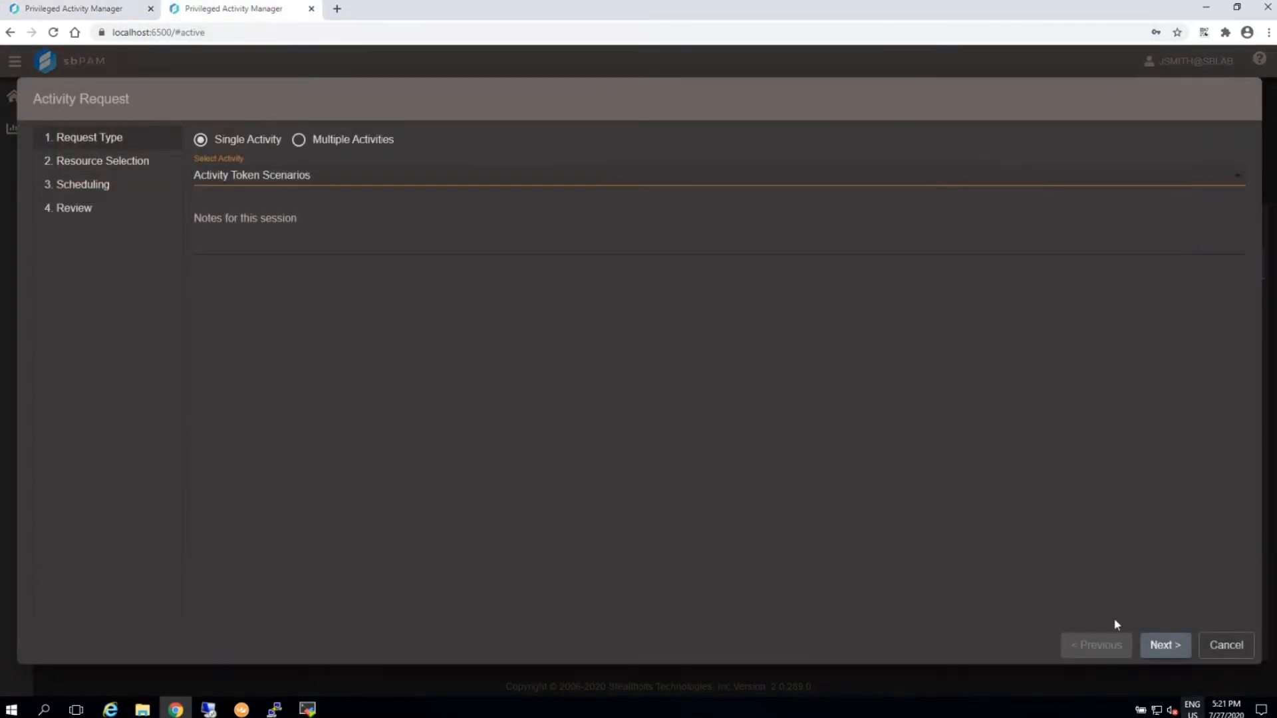
{"action": "left_click", "coordinate": [1162, 645]}
{"action": "left_click", "coordinate": [1162, 647]}
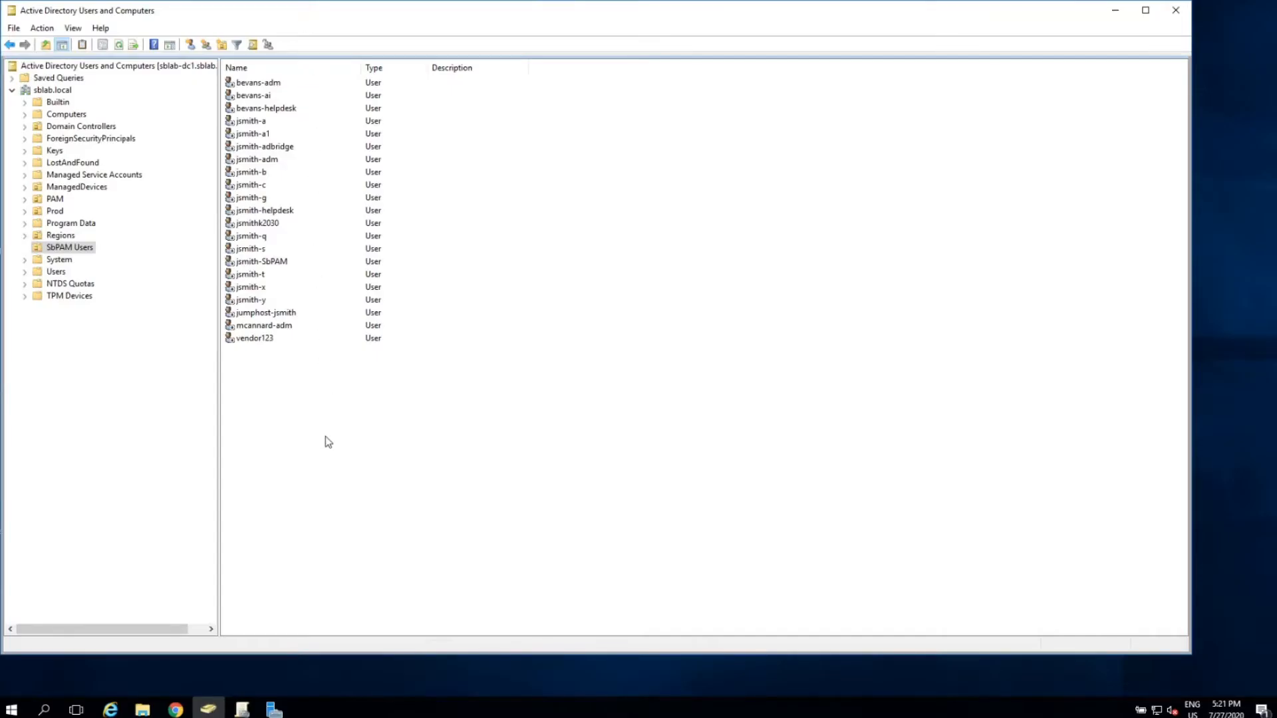
Refresh the SbPAM Users list in Active Directory Users and Computers and examine the new token account's group memberships.
{"action": "right_click", "coordinate": [325, 436]}
{"action": "left_click", "coordinate": [373, 526]}
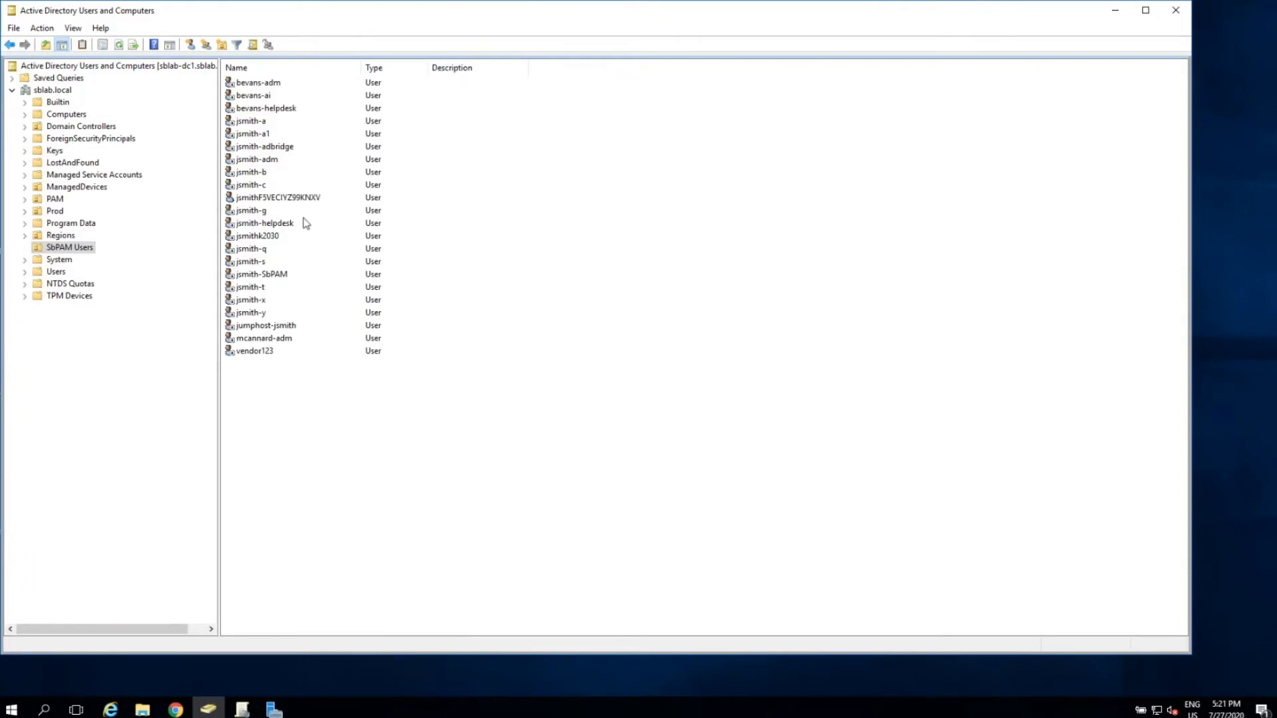
{"action": "double_click", "coordinate": [299, 198]}
{"action": "left_click", "coordinate": [576, 174]}
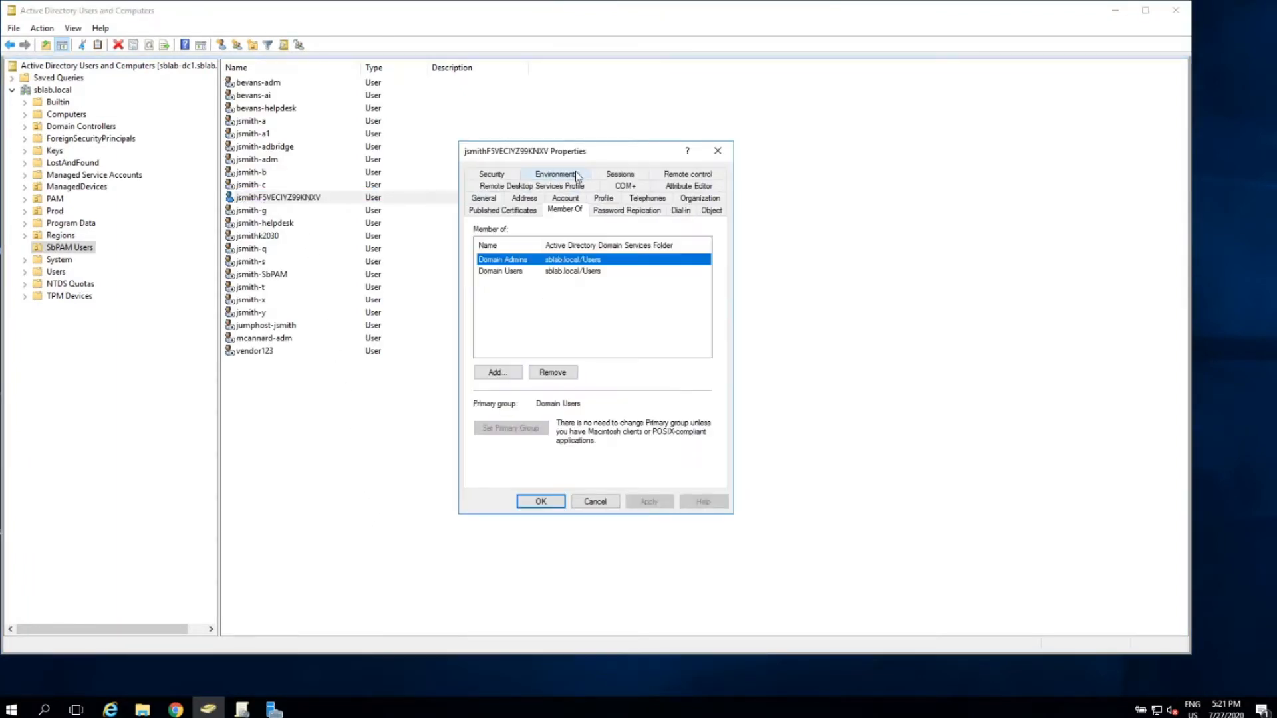
{"action": "left_click", "coordinate": [604, 504]}
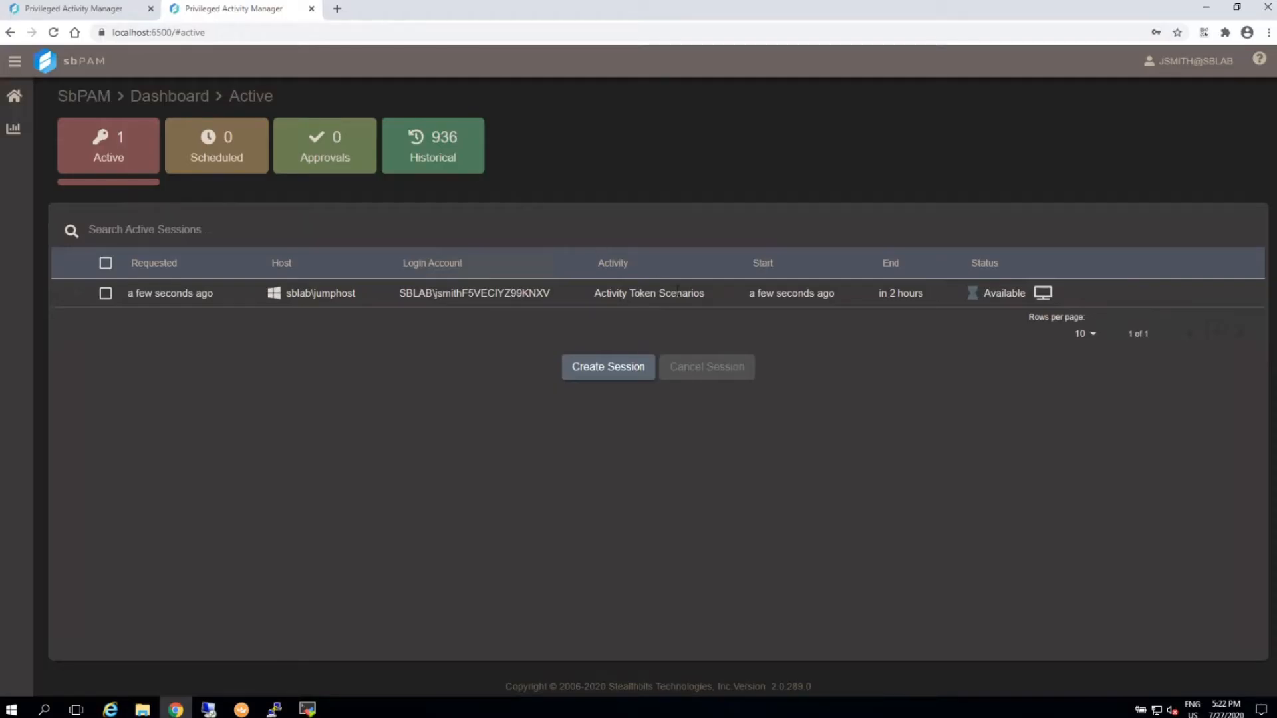
Cancel the active Activity Token Scenarios session, and refresh the SbPAM Users list in Active Directory Users and Computers.
{"action": "left_click", "coordinate": [659, 292]}
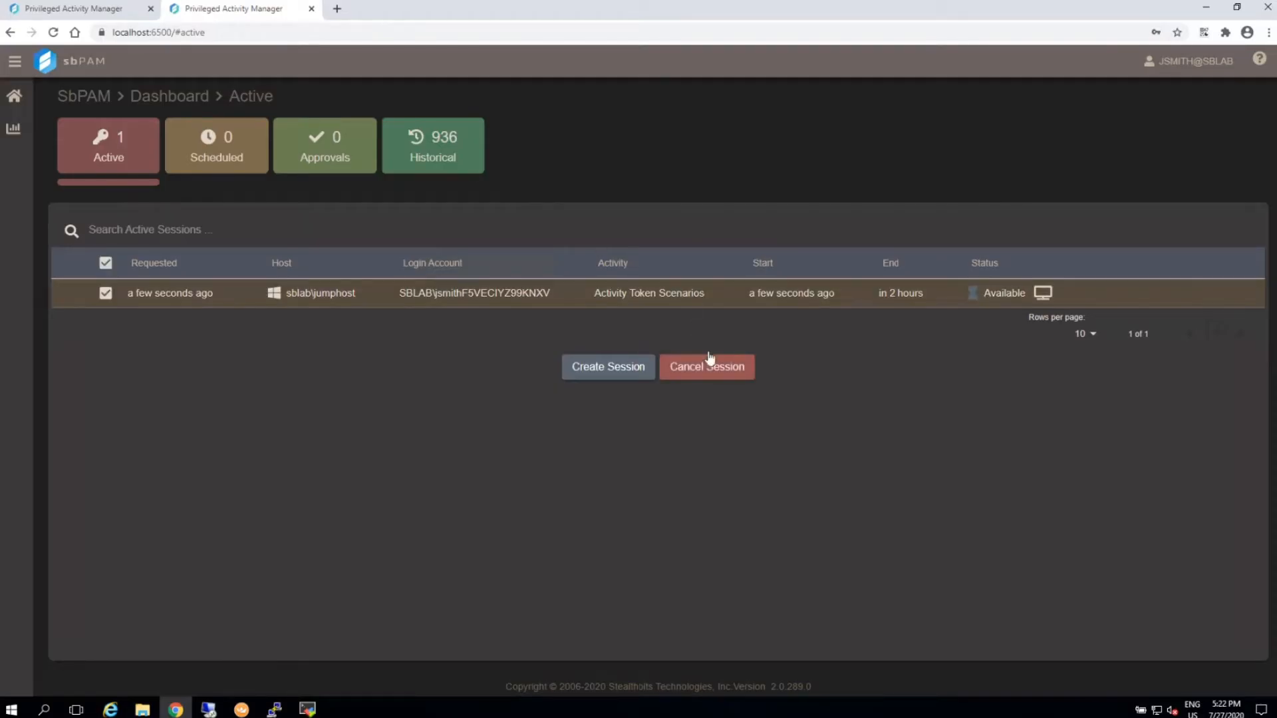
{"action": "left_click", "coordinate": [710, 362]}
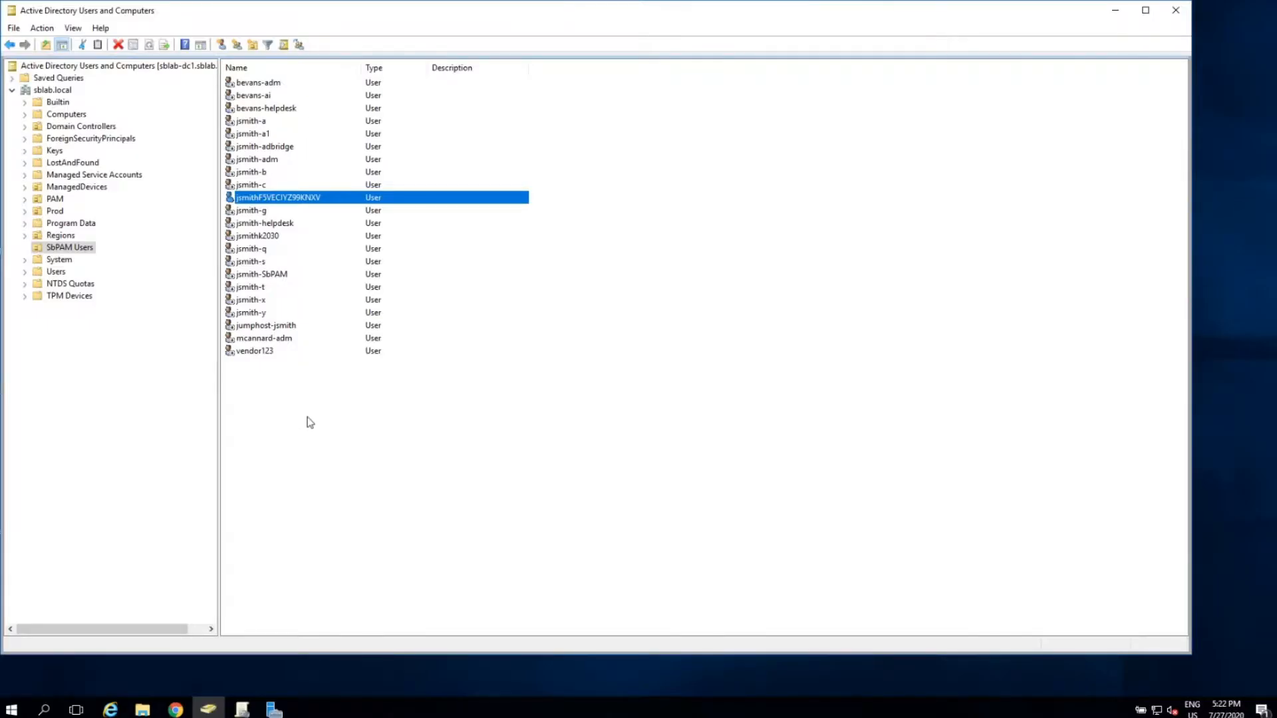
{"action": "right_click", "coordinate": [308, 419]}
{"action": "left_click", "coordinate": [375, 508]}
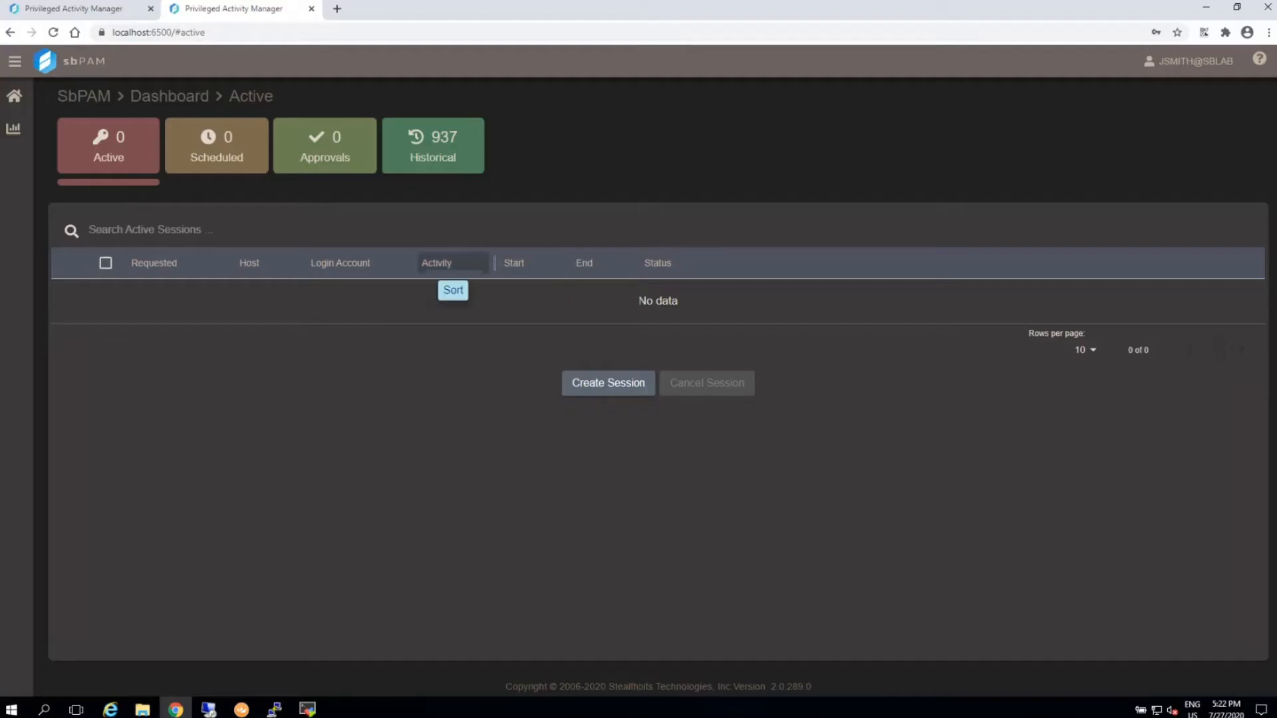
Set the Activity Token Scenarios login account template to %targetdomain%\%samaccountname%-- and save the activity.
{"action": "left_click", "coordinate": [117, 15]}
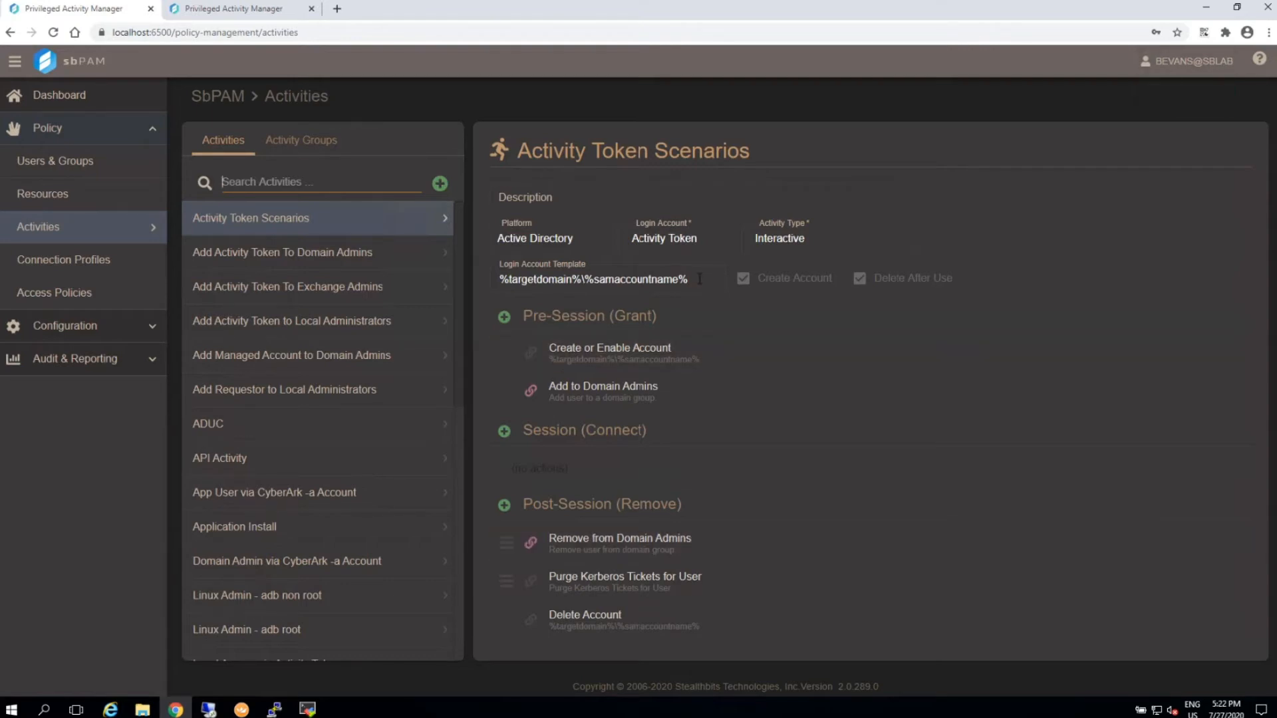
{"action": "left_click", "coordinate": [699, 278]}
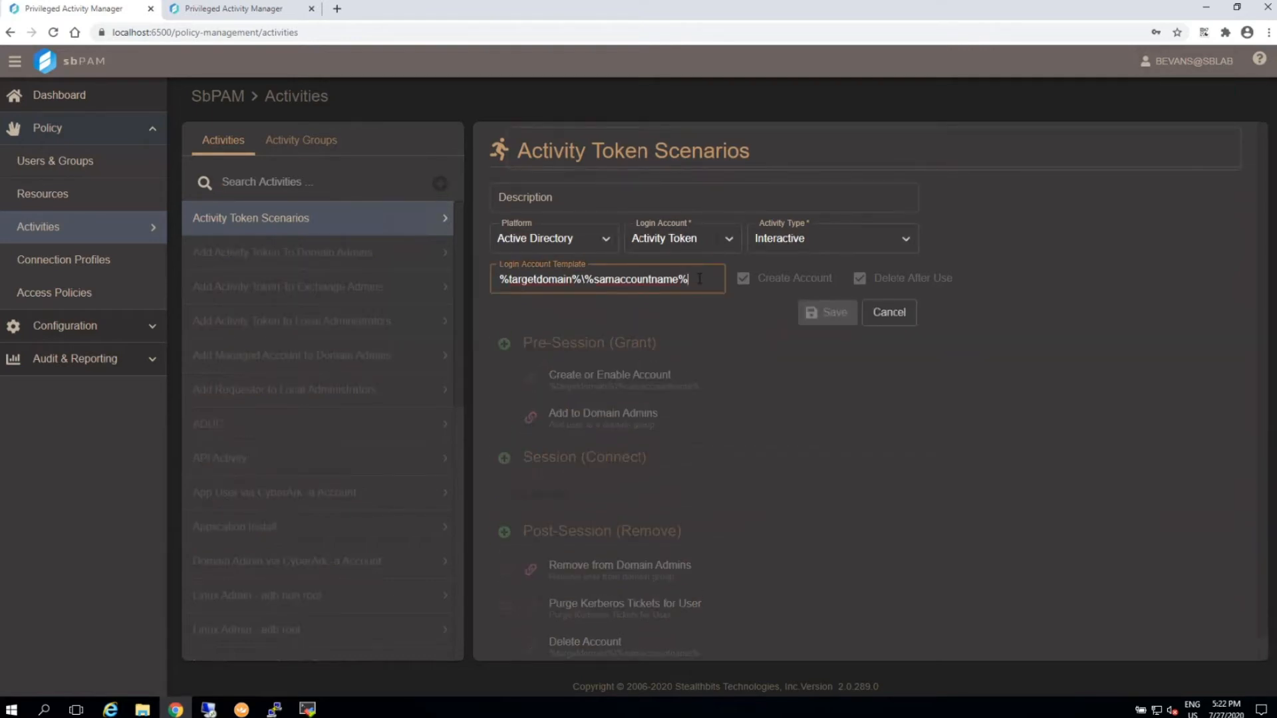
{"action": "type", "text": "-"}
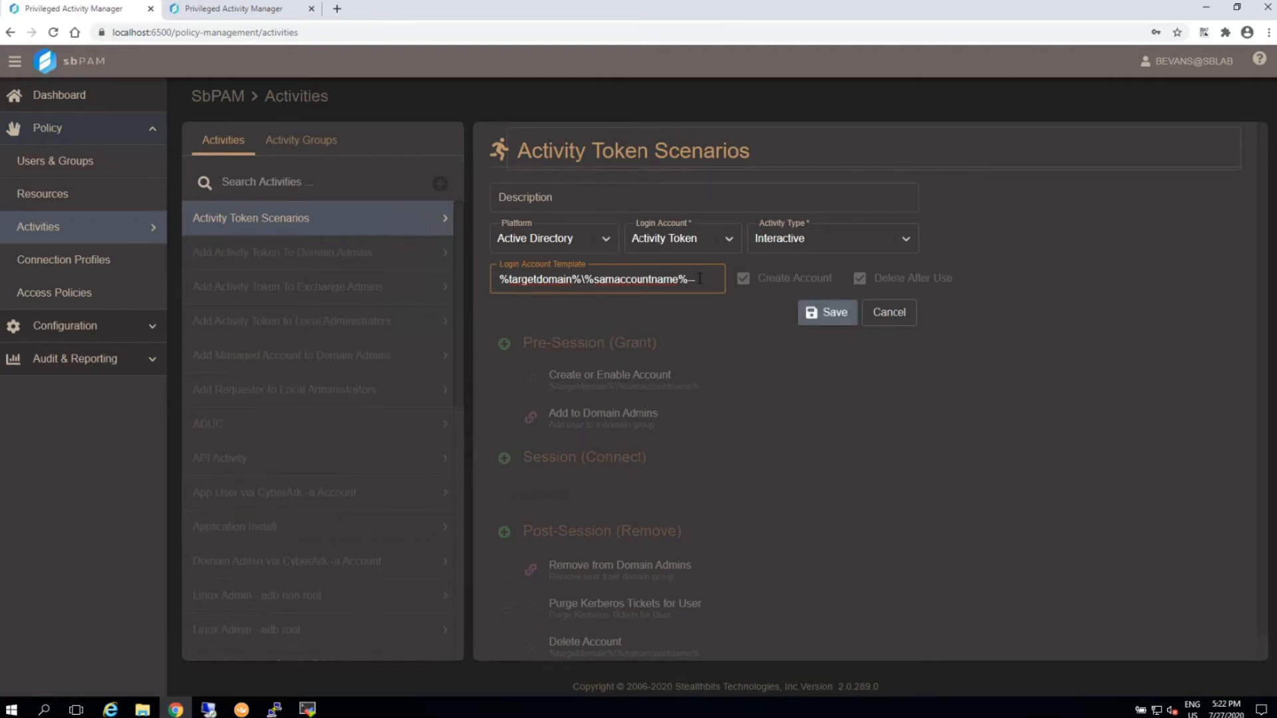
{"action": "left_click", "coordinate": [832, 321]}
Request an immediate Activity Token Scenarios session on sblab\jumphost, check its login account among the active sessions, and cancel the session.
{"action": "left_click", "coordinate": [236, 8]}
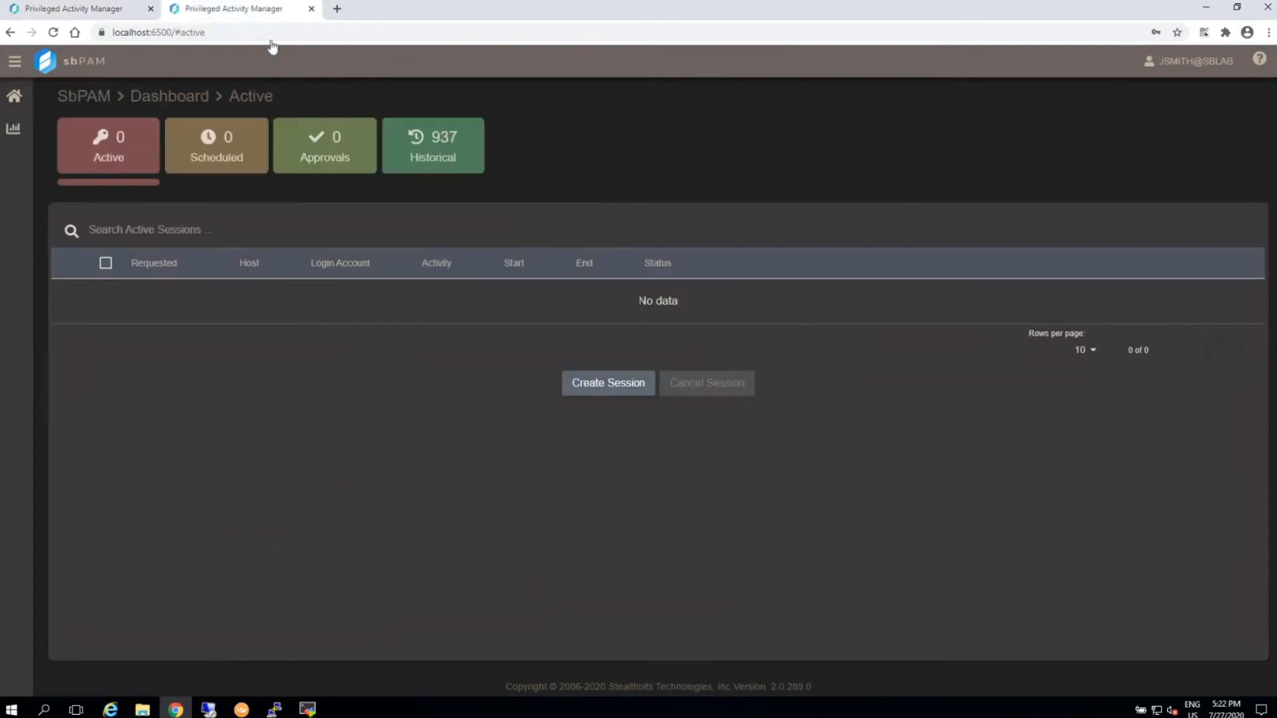
{"action": "left_click", "coordinate": [594, 384]}
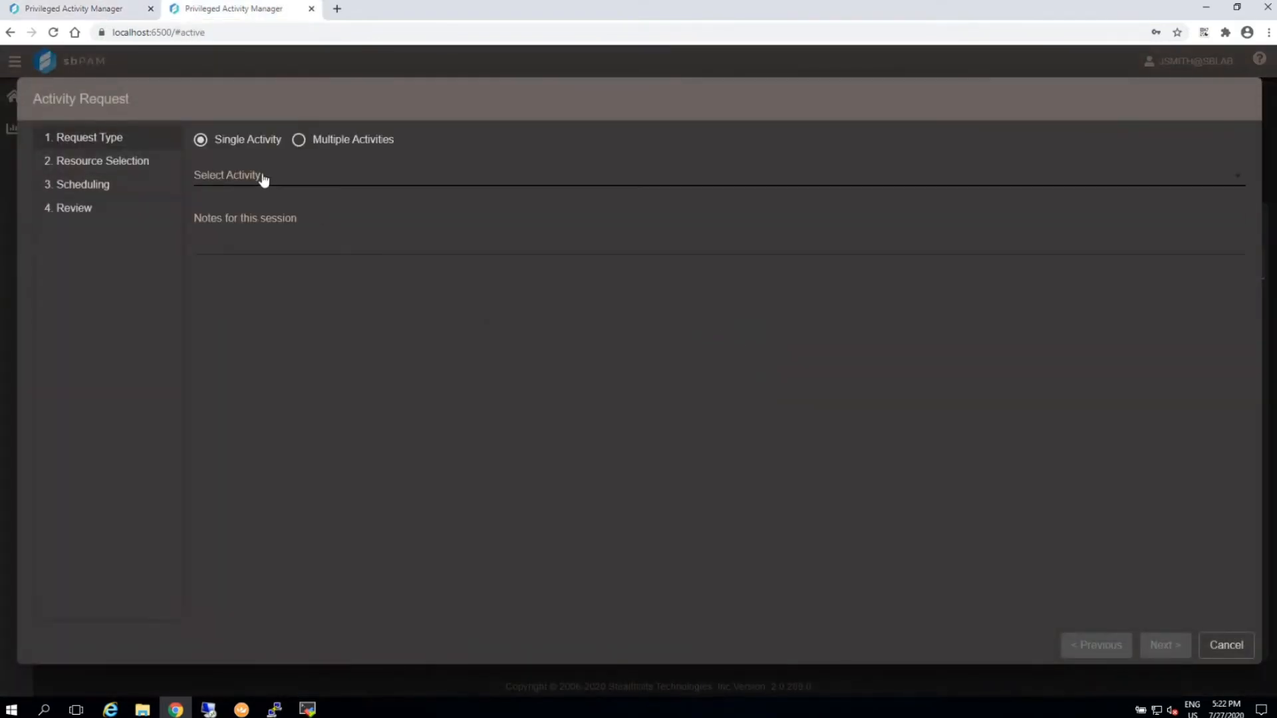
{"action": "left_click", "coordinate": [263, 179]}
{"action": "left_click", "coordinate": [327, 177]}
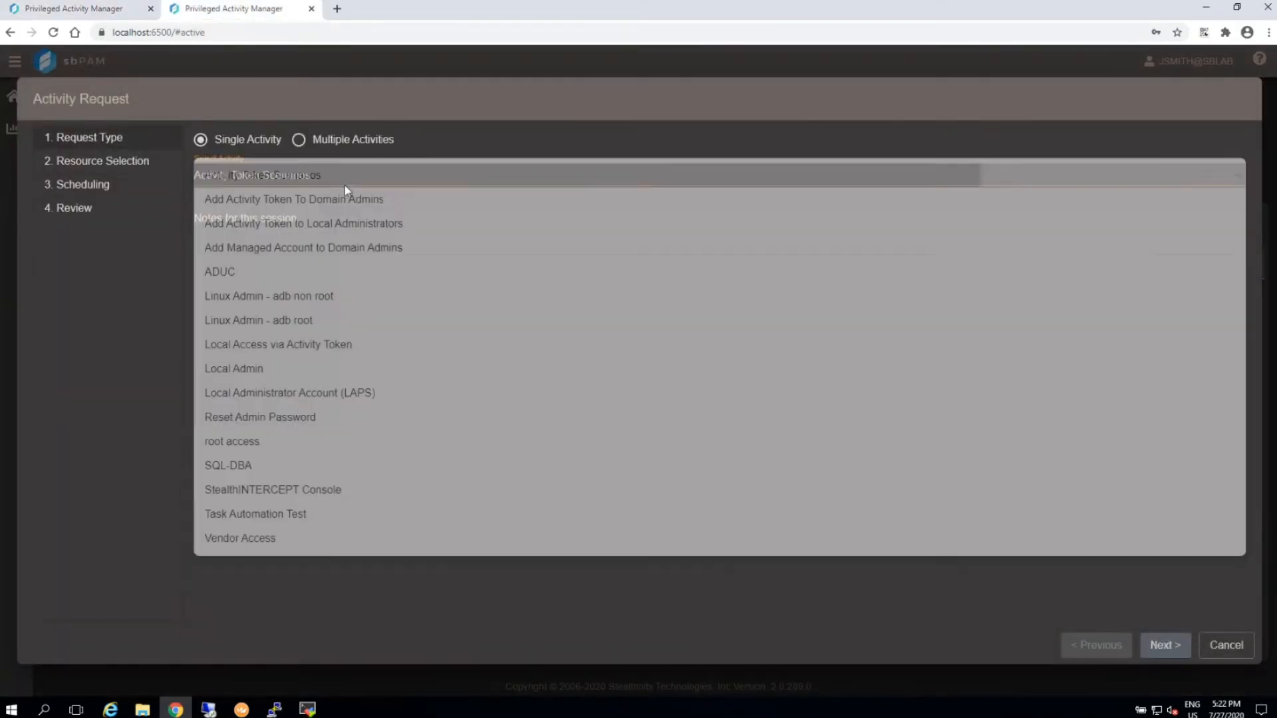
{"action": "left_click", "coordinate": [1168, 649]}
{"action": "left_click", "coordinate": [1166, 647]}
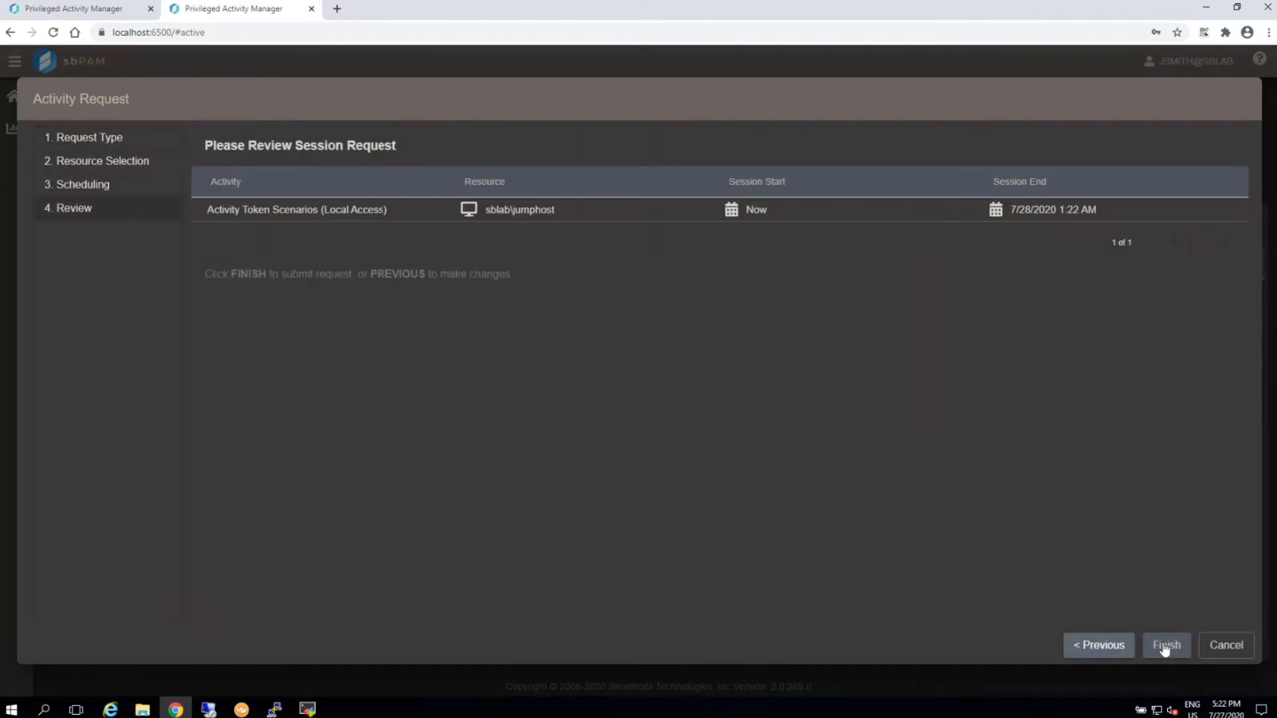
{"action": "left_click", "coordinate": [1165, 646]}
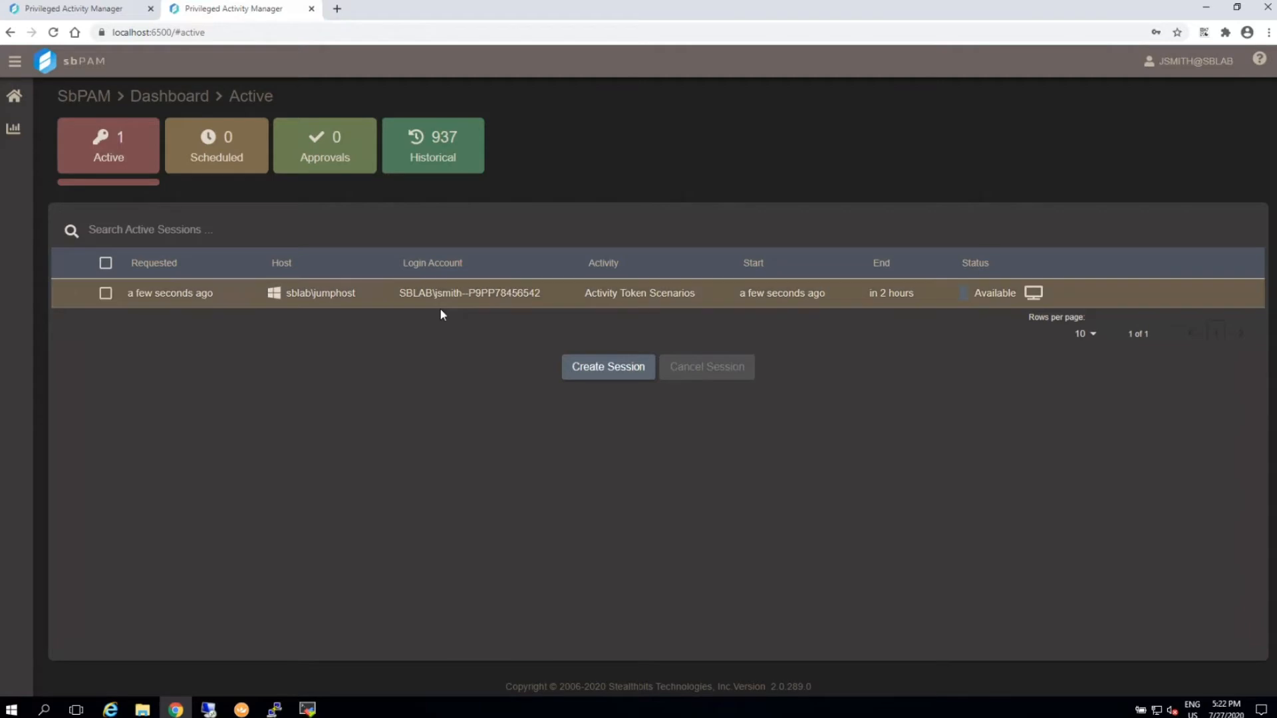
{"action": "left_click", "coordinate": [556, 292]}
{"action": "left_click", "coordinate": [708, 367]}
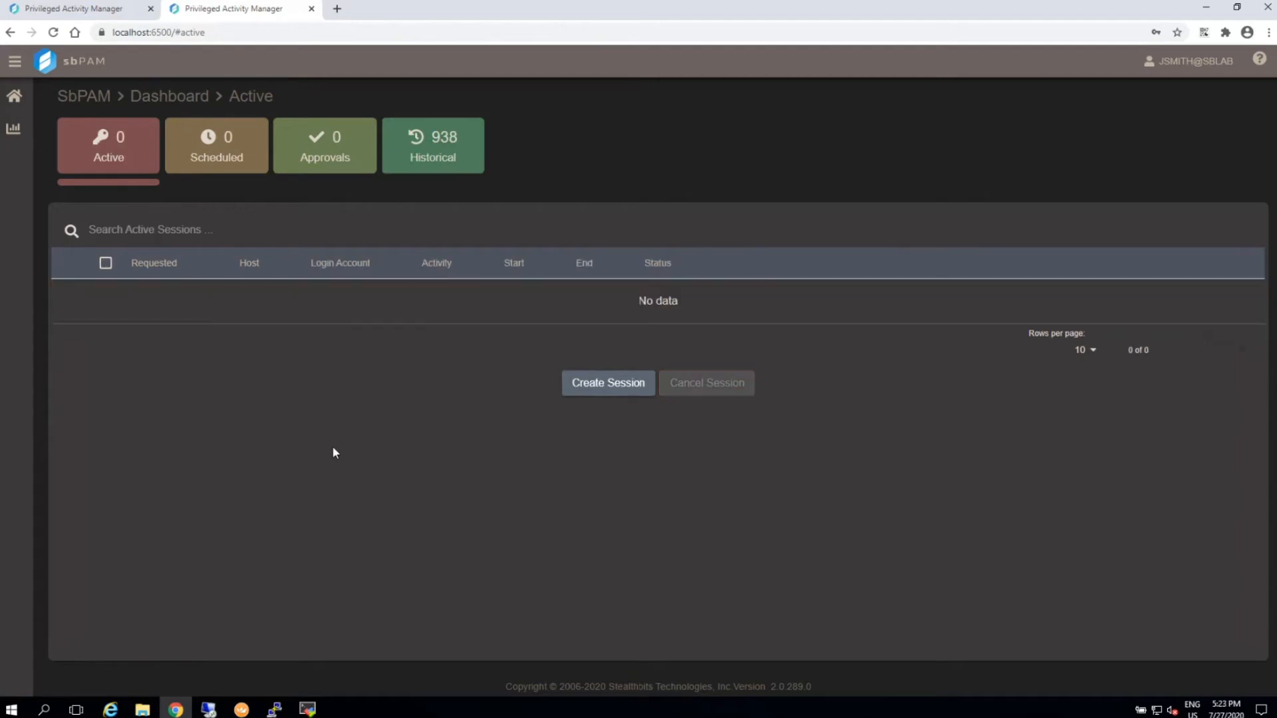
Reduce the Activity Token Scenarios login account template to %samaccountname% and save the activity.
{"action": "left_click", "coordinate": [120, 10]}
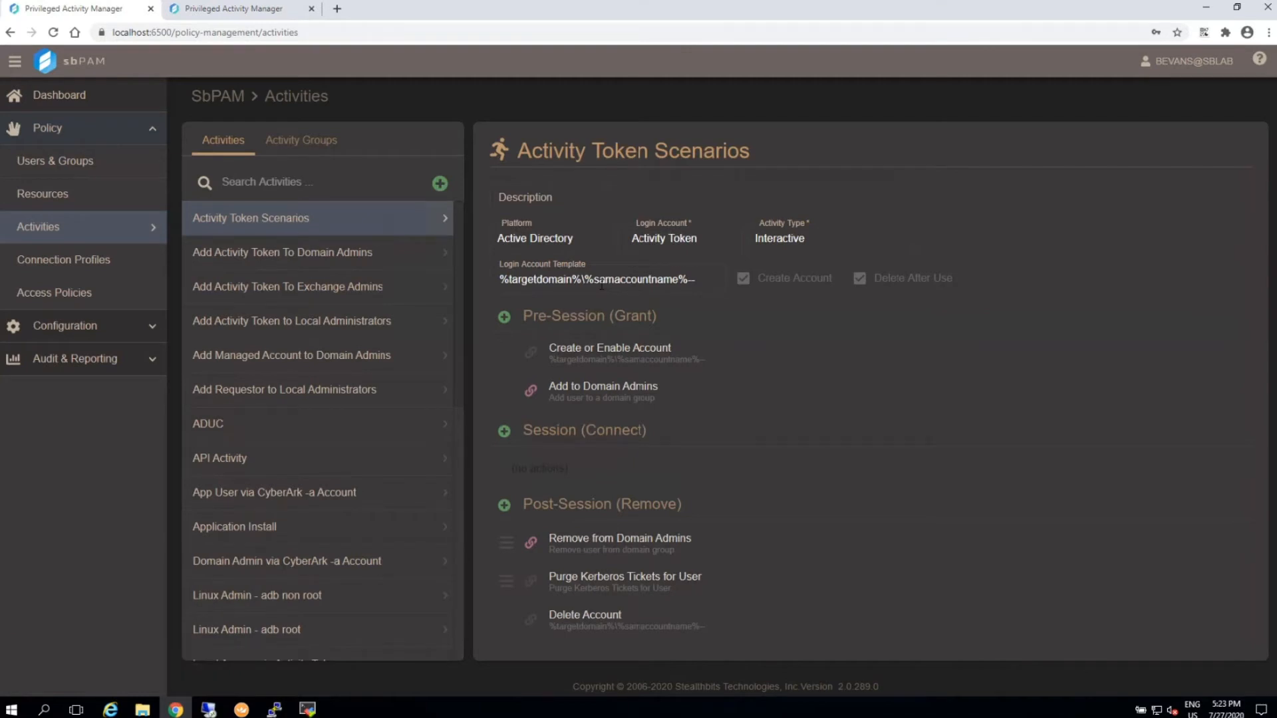
{"action": "left_click_drag", "start_coordinate": [585, 281], "coordinate": [484, 286]}
{"action": "key", "text": "BackSpace"}
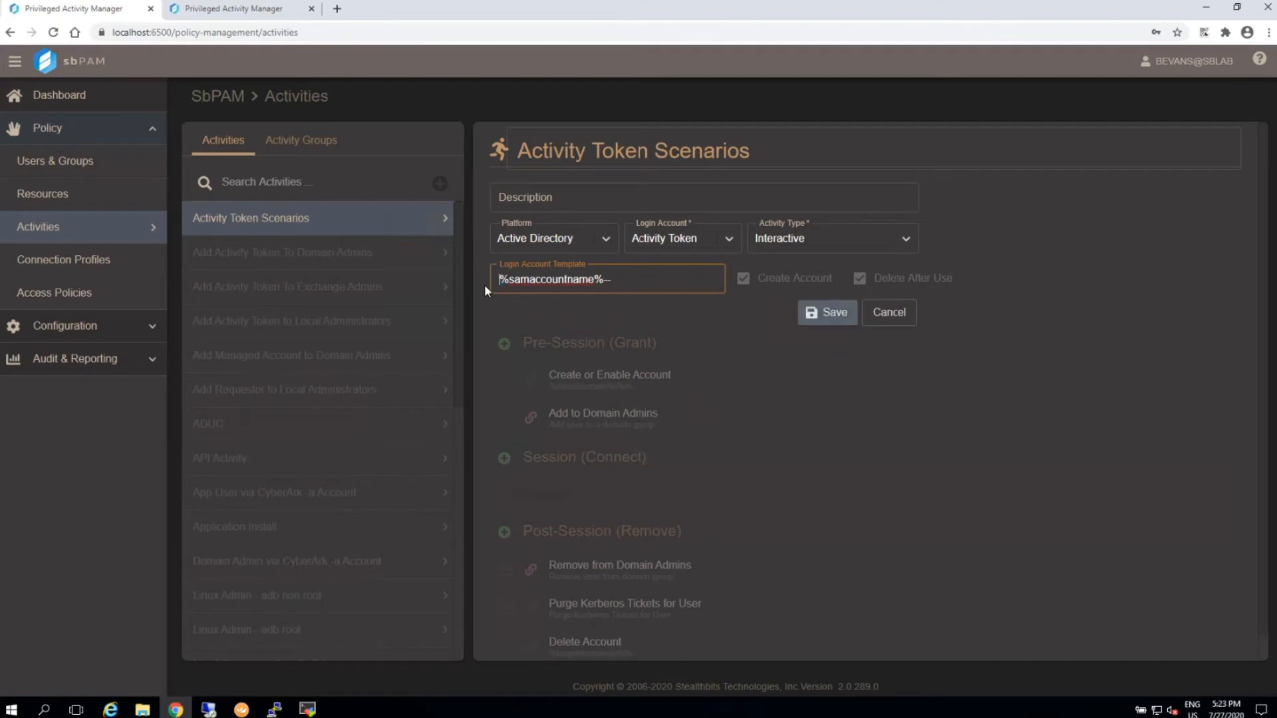
{"action": "left_click_drag", "start_coordinate": [601, 280], "coordinate": [628, 290]}
{"action": "key", "text": "BackSpace"}
{"action": "left_click", "coordinate": [831, 317]}
Delete the Add to Domain Admins action from the activity's pre-session group.
{"action": "left_click", "coordinate": [620, 396]}
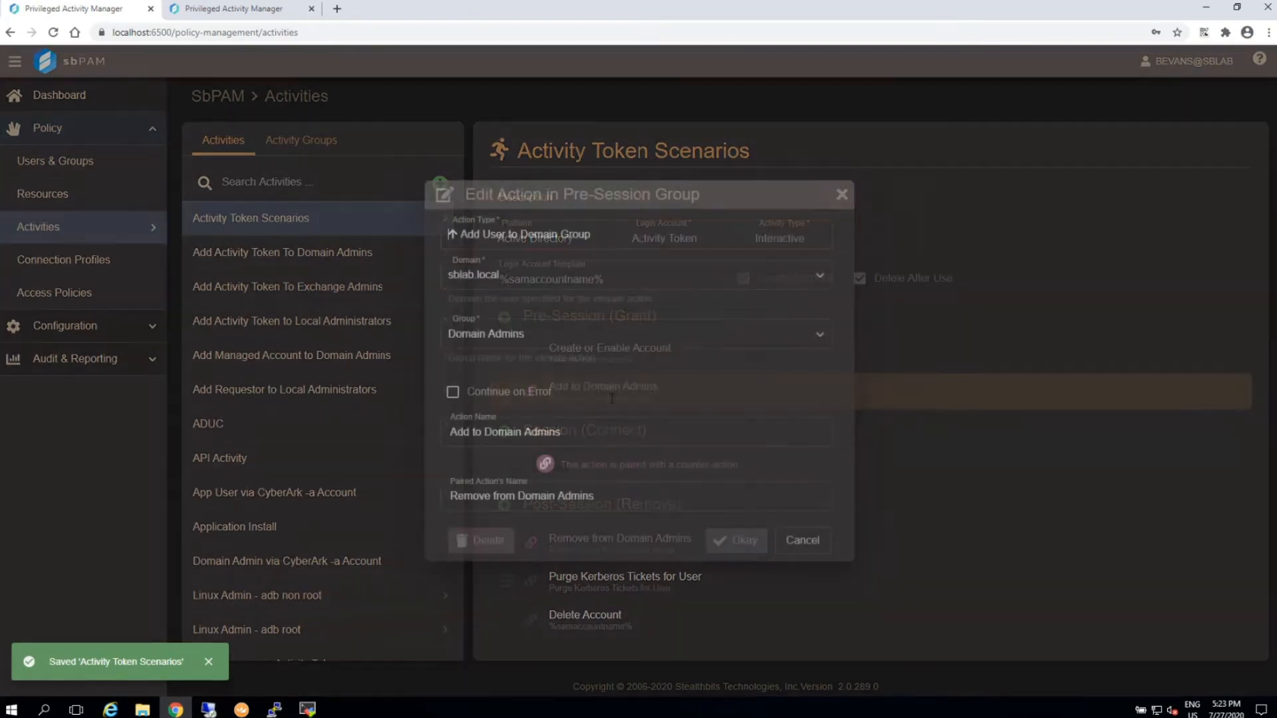
{"action": "left_click", "coordinate": [473, 544]}
{"action": "left_click", "coordinate": [662, 425]}
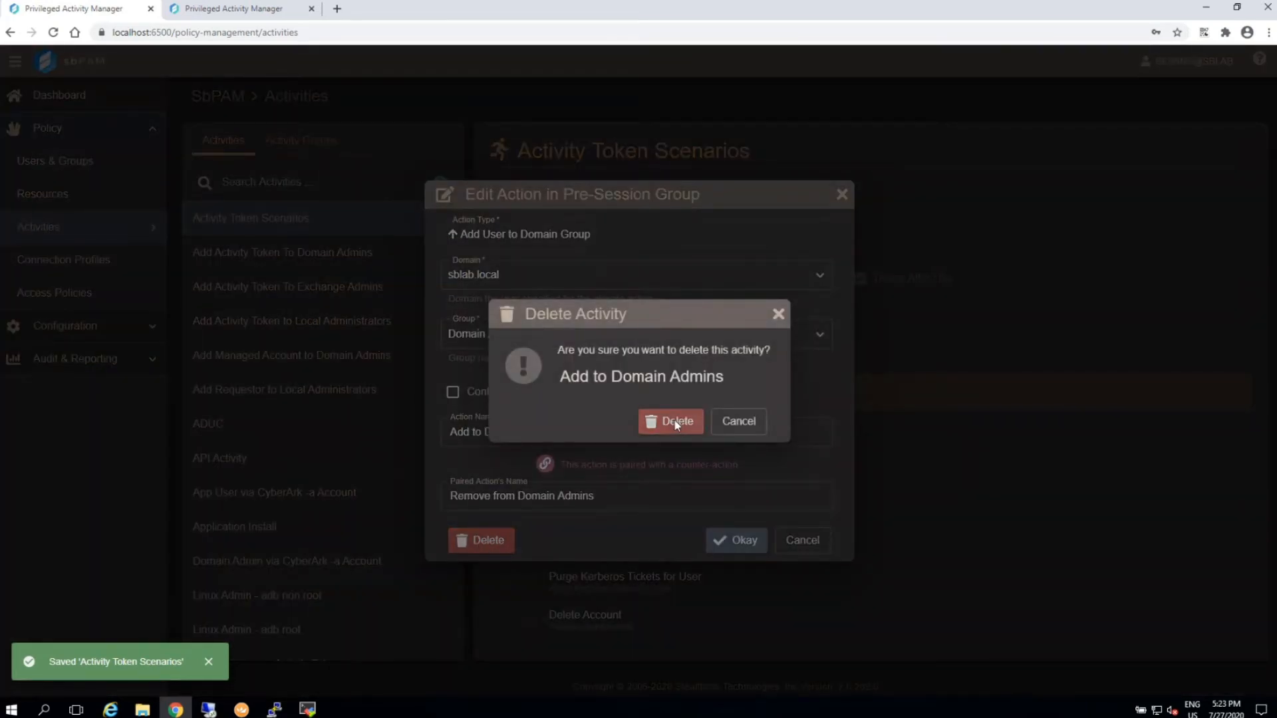
Add a pre-session Add User to Local Group action for Remote Desktop Users, and move its paired removal above Purge Kerberos Tickets for User.
{"action": "left_click", "coordinate": [504, 319]}
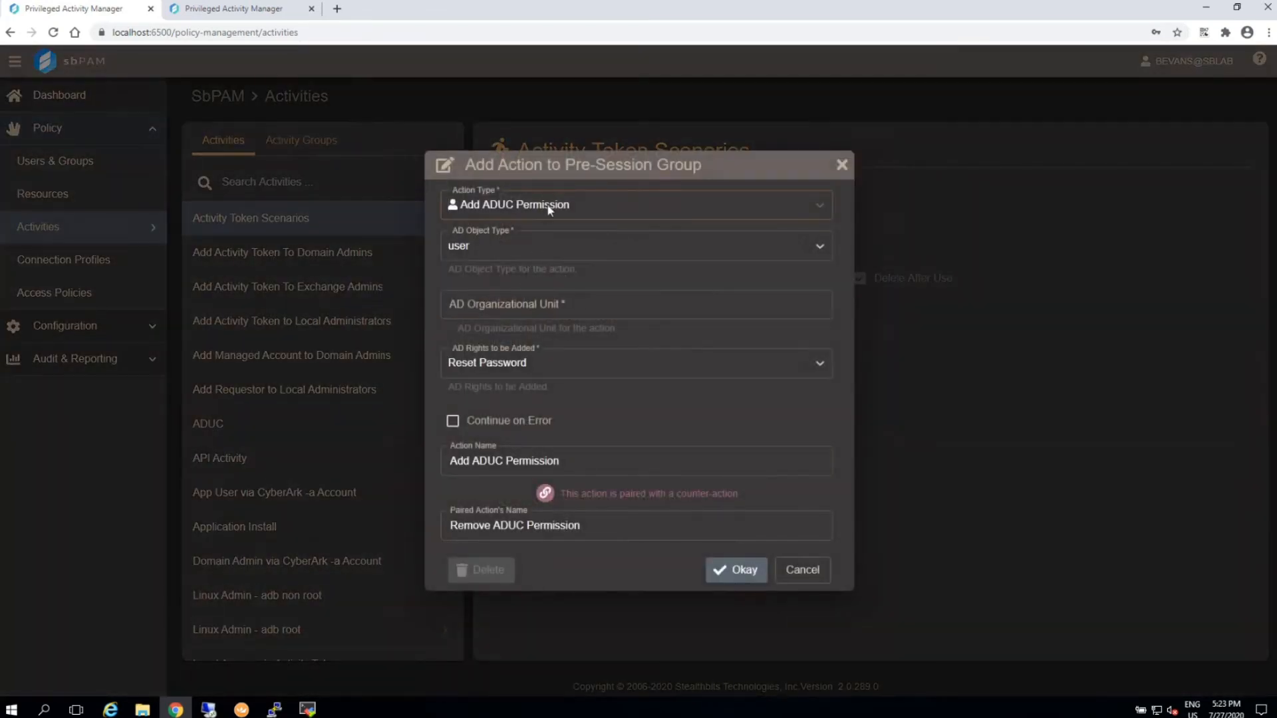
{"action": "left_click", "coordinate": [548, 202]}
{"action": "left_click", "coordinate": [533, 265]}
{"action": "left_click", "coordinate": [530, 301]}
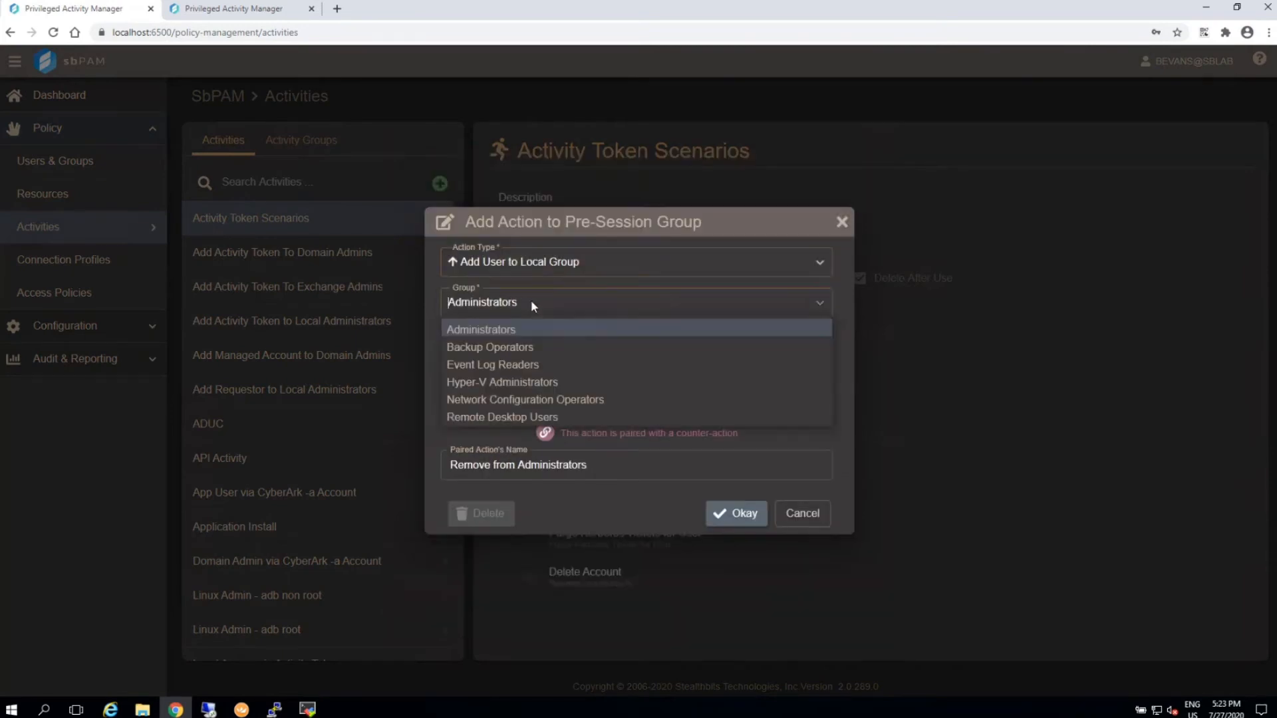
{"action": "left_click", "coordinate": [534, 418]}
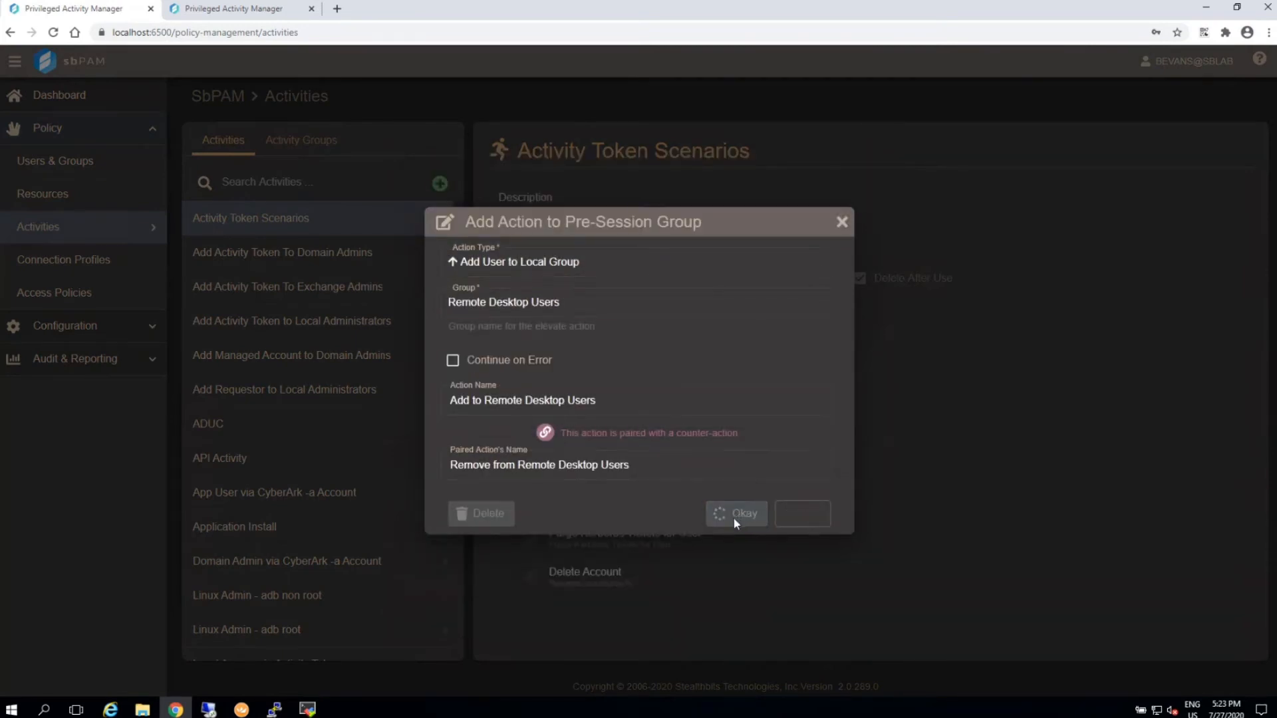
{"action": "left_click", "coordinate": [740, 516]}
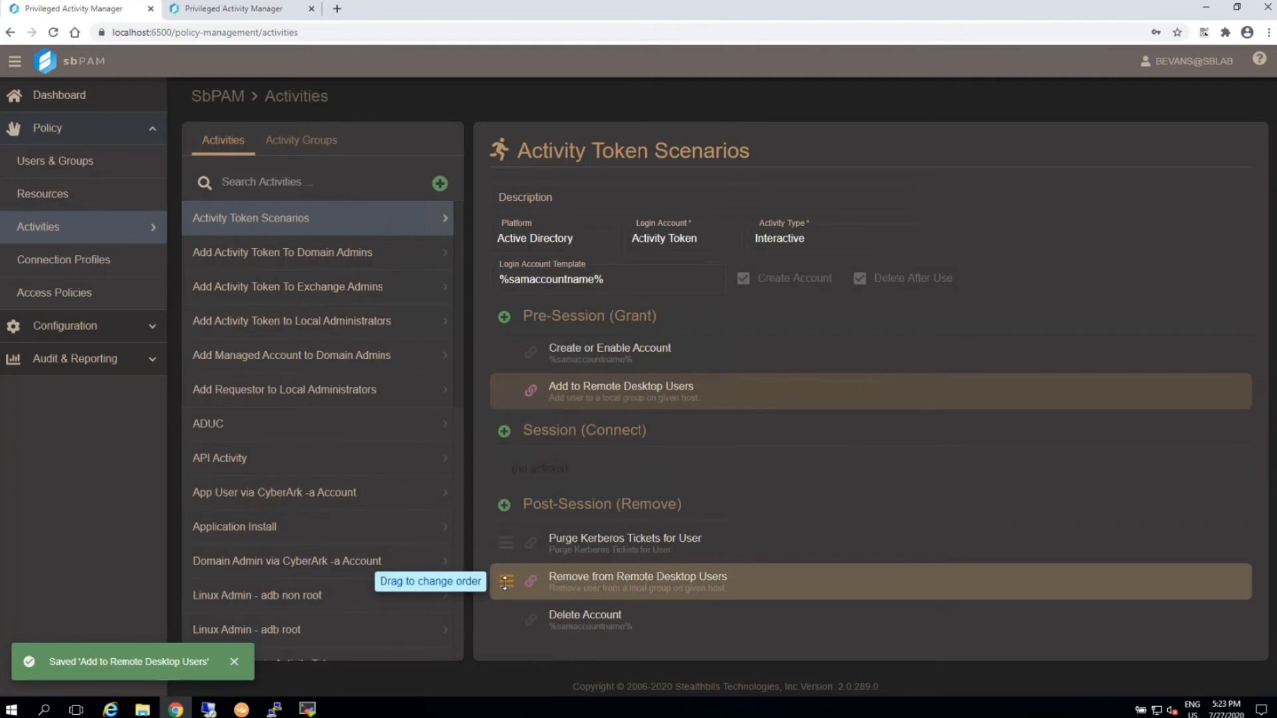
{"action": "left_click_drag", "start_coordinate": [505, 582], "coordinate": [506, 553]}
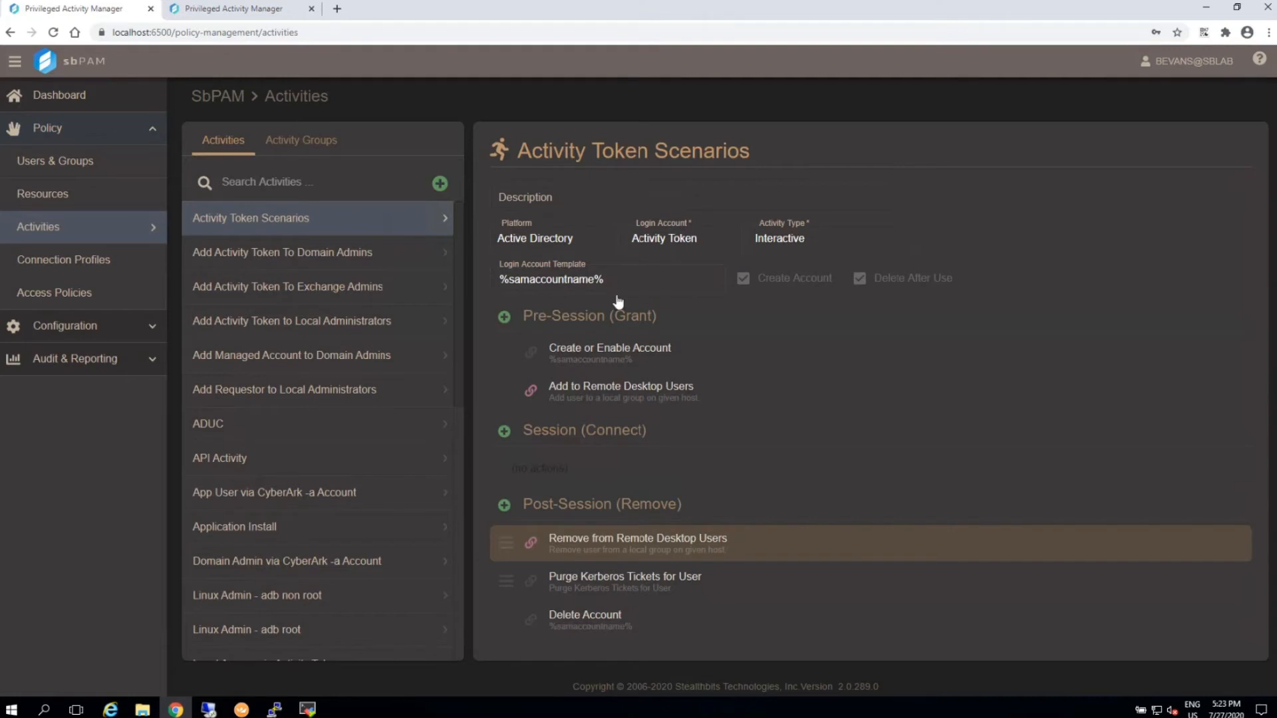
Request an Activity Token Scenarios session on sblab\jumphost starting now, using the local account template.
{"action": "left_click", "coordinate": [259, 10]}
{"action": "left_click", "coordinate": [607, 380]}
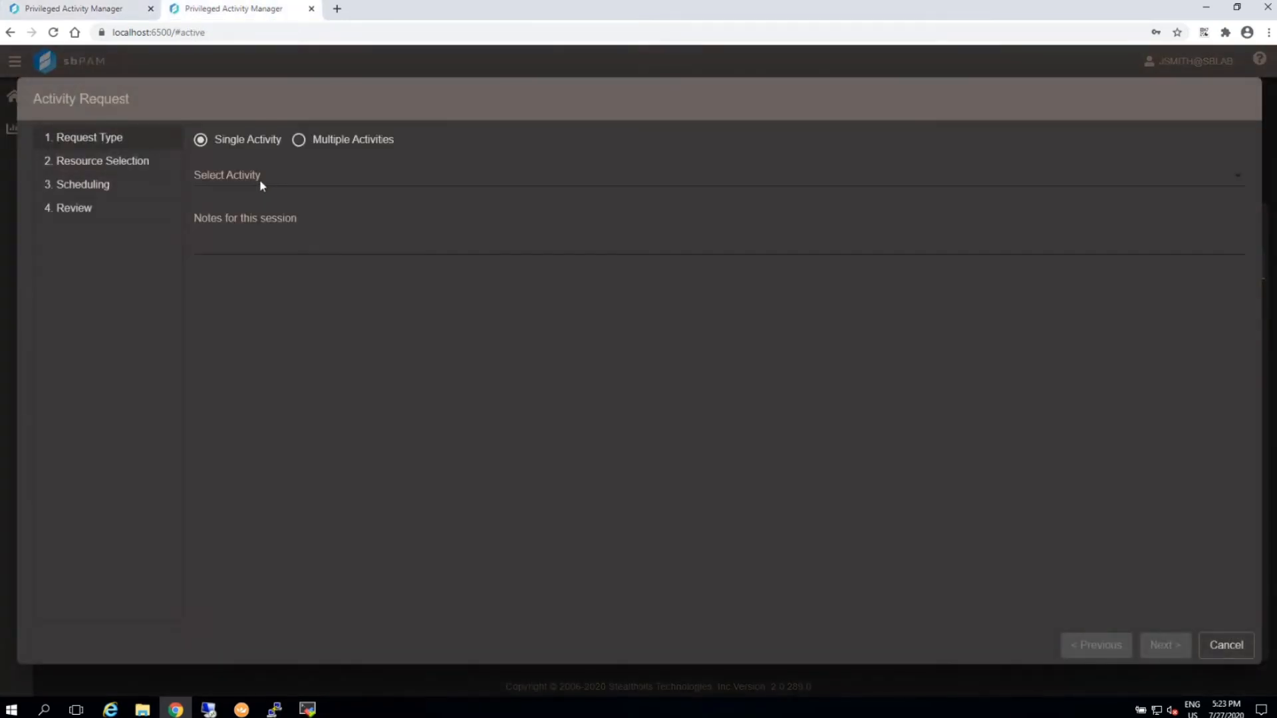
{"action": "left_click", "coordinate": [245, 174]}
{"action": "left_click", "coordinate": [406, 246]}
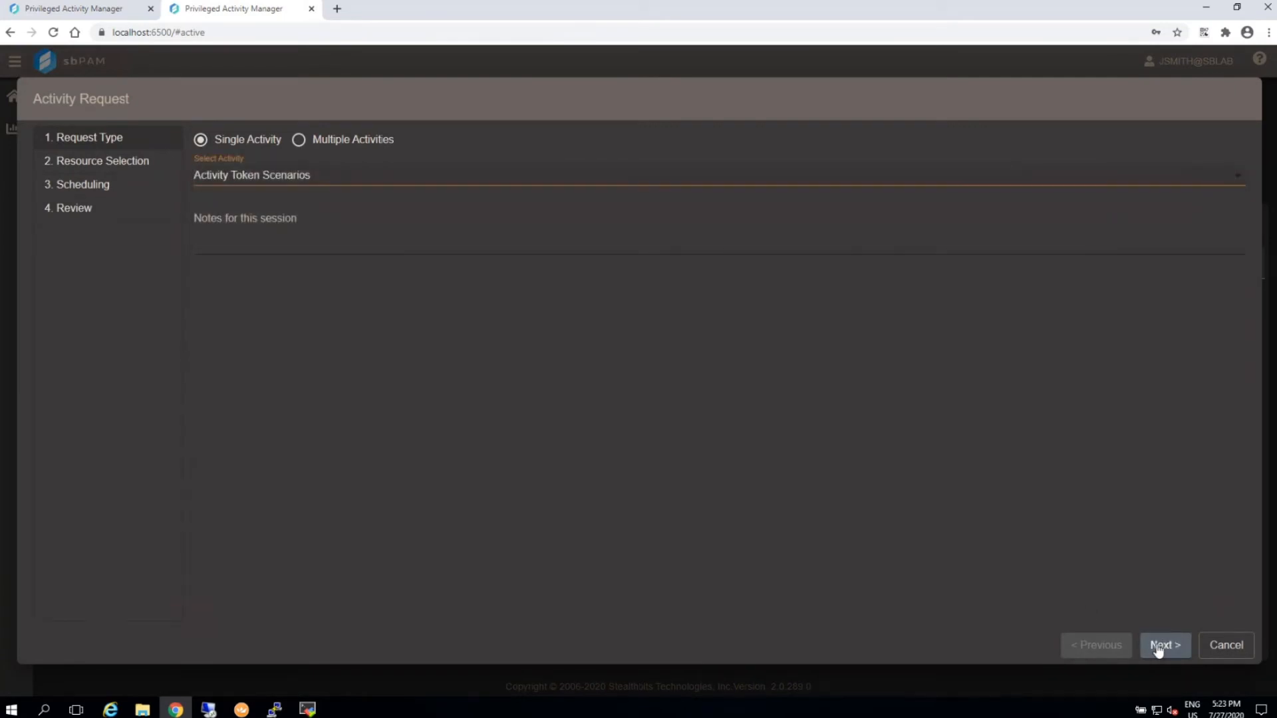
{"action": "left_click", "coordinate": [1157, 644]}
{"action": "left_click", "coordinate": [1157, 647]}
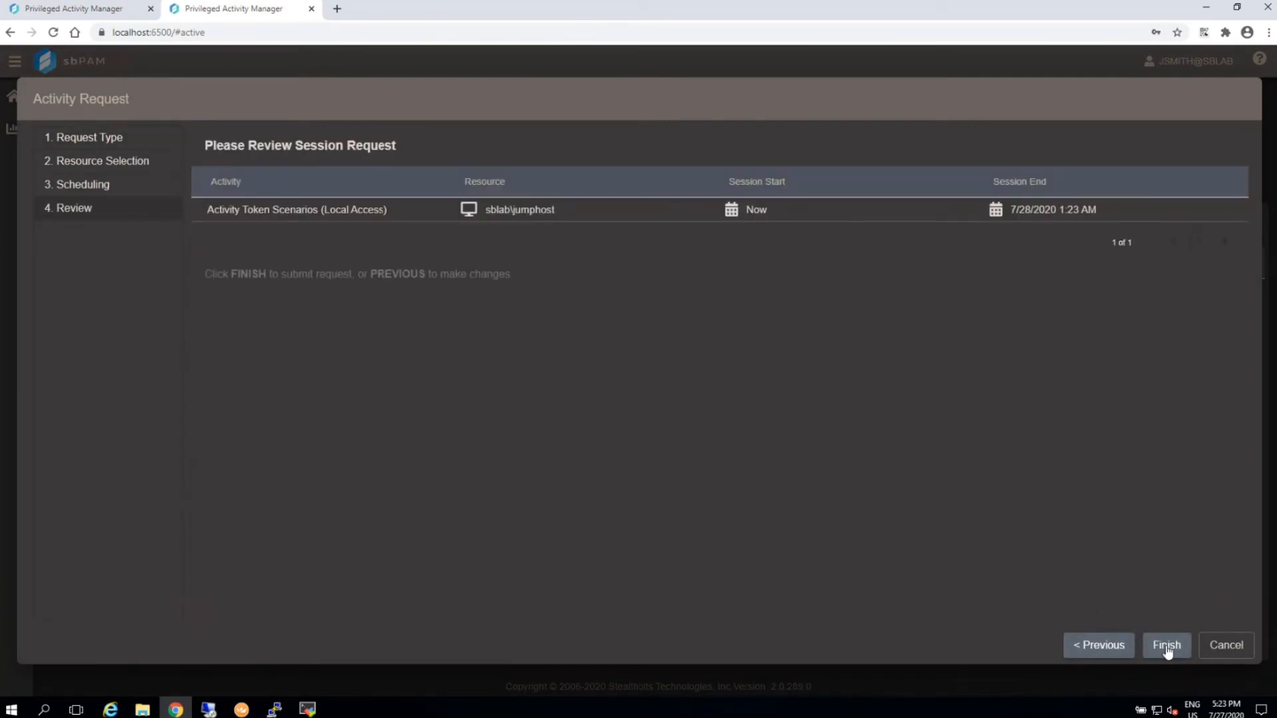
{"action": "left_click", "coordinate": [1166, 646]}
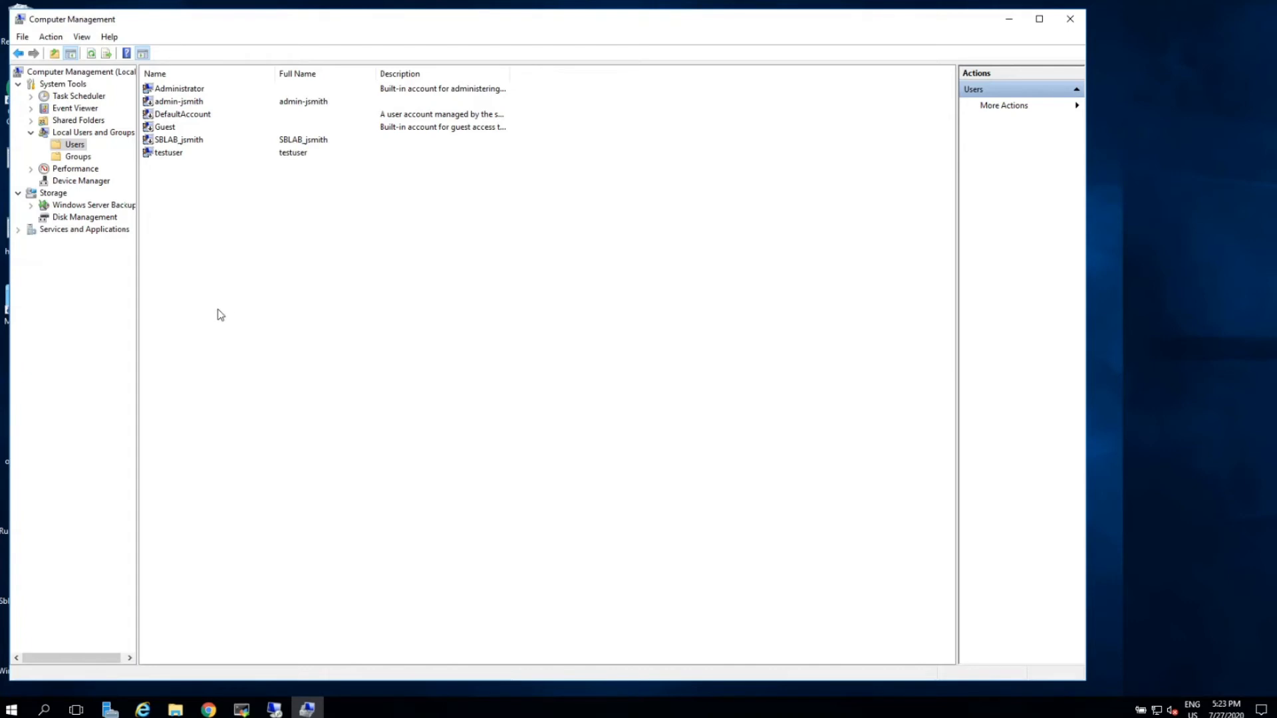
In Computer Management, refresh the jumphost's local users list and examine the temporary session account's group memberships.
{"action": "right_click", "coordinate": [220, 315]}
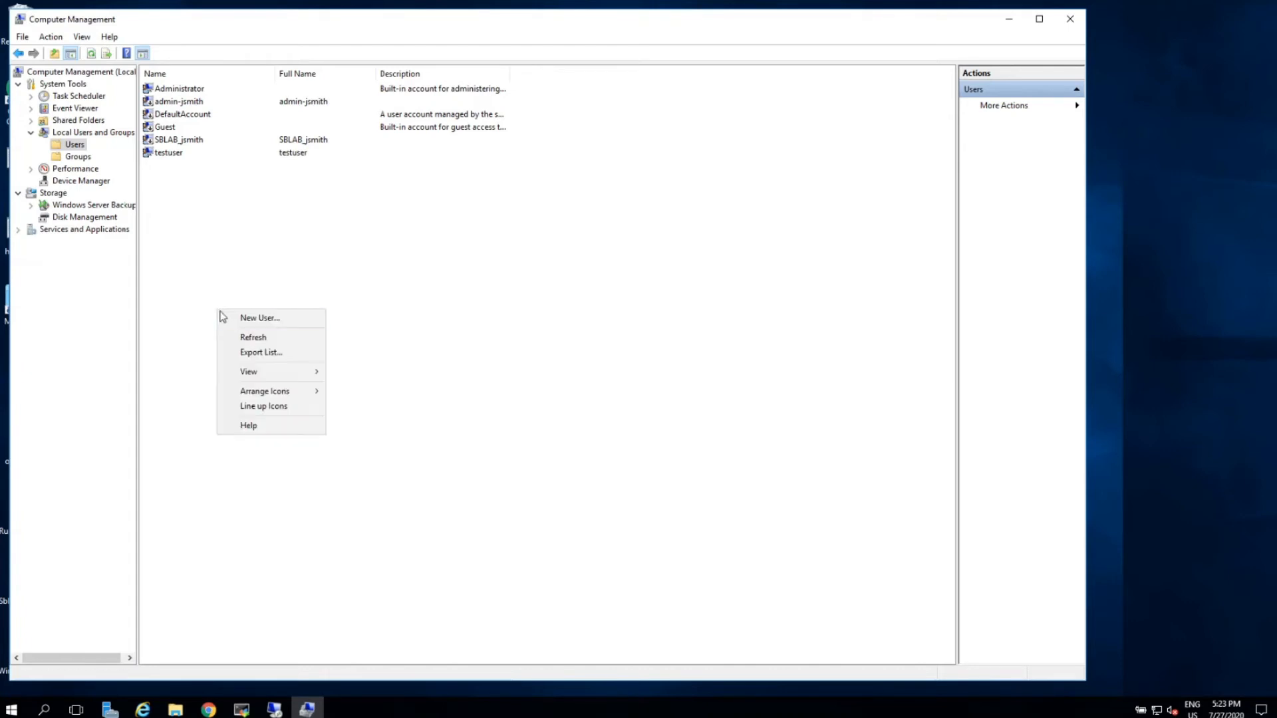
{"action": "left_click", "coordinate": [258, 342]}
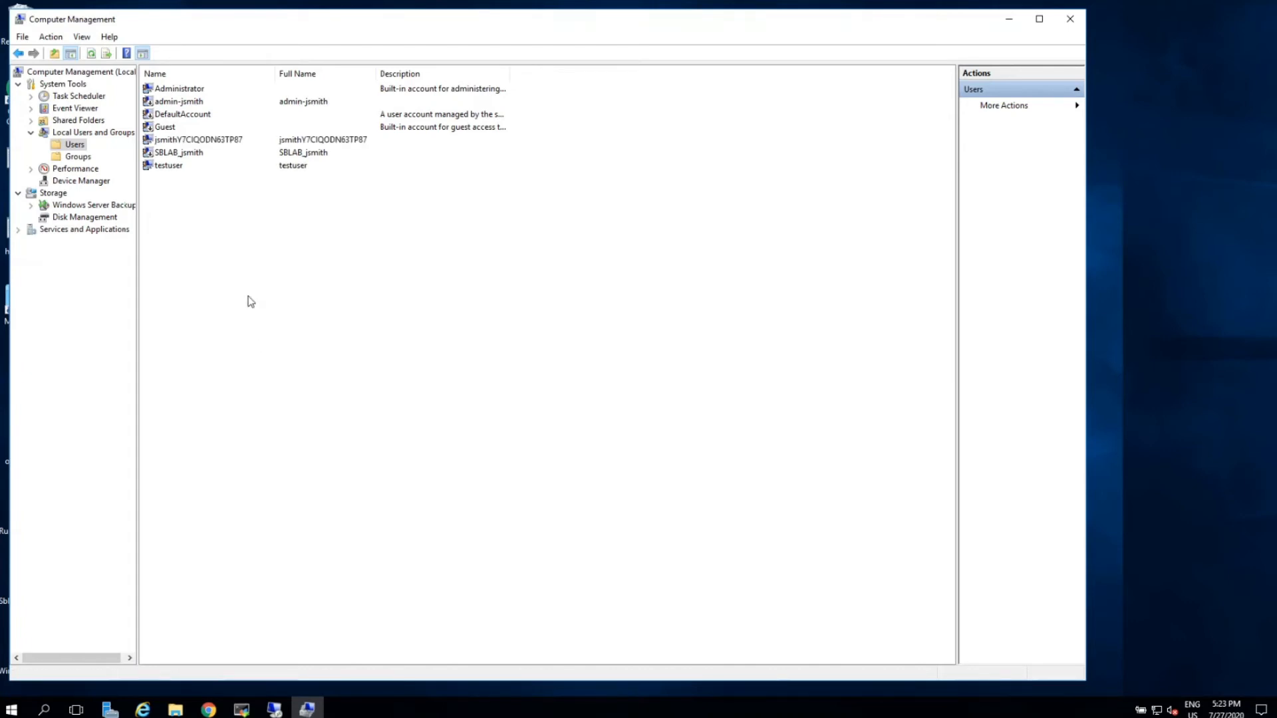
{"action": "double_click", "coordinate": [213, 140]}
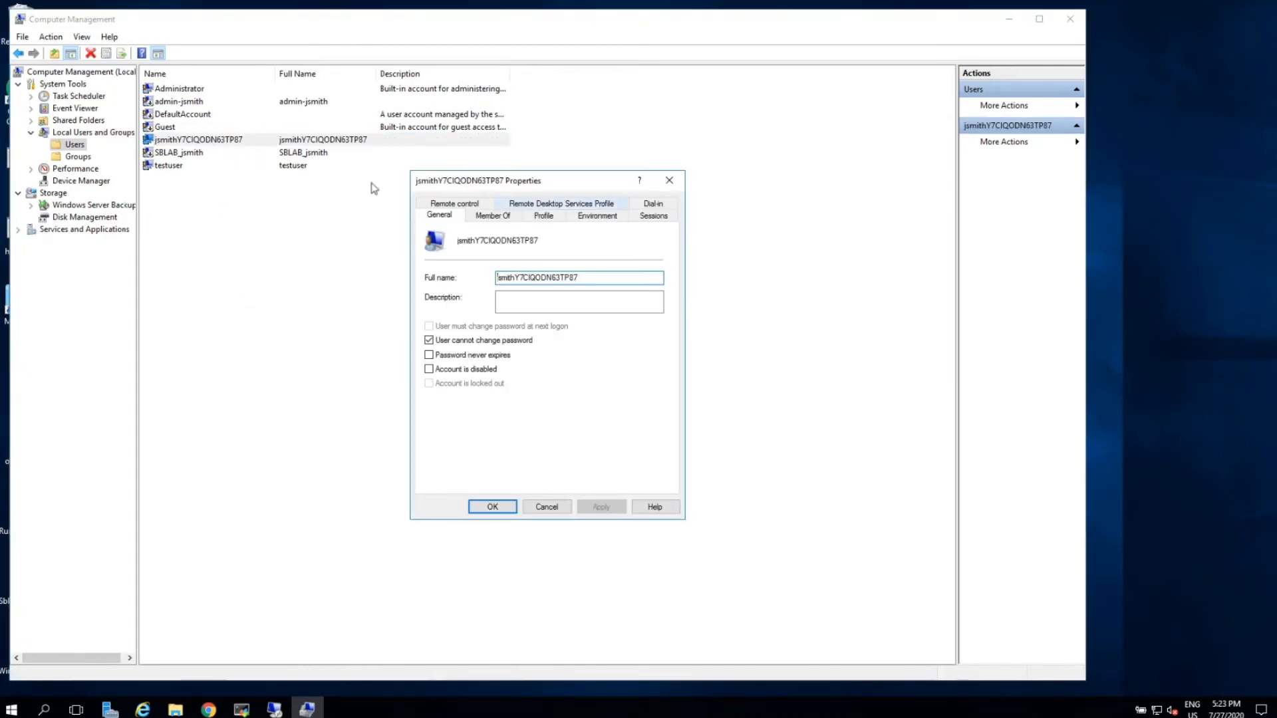
{"action": "left_click", "coordinate": [495, 216]}
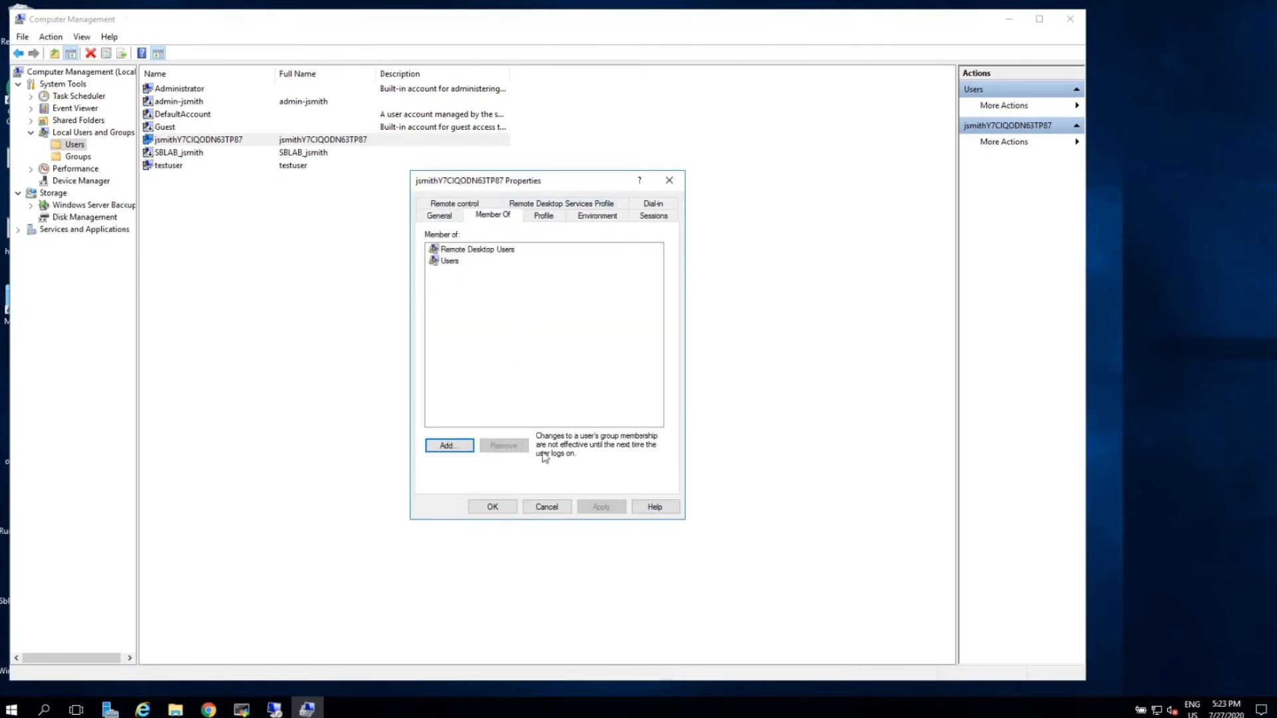
{"action": "left_click", "coordinate": [552, 505]}
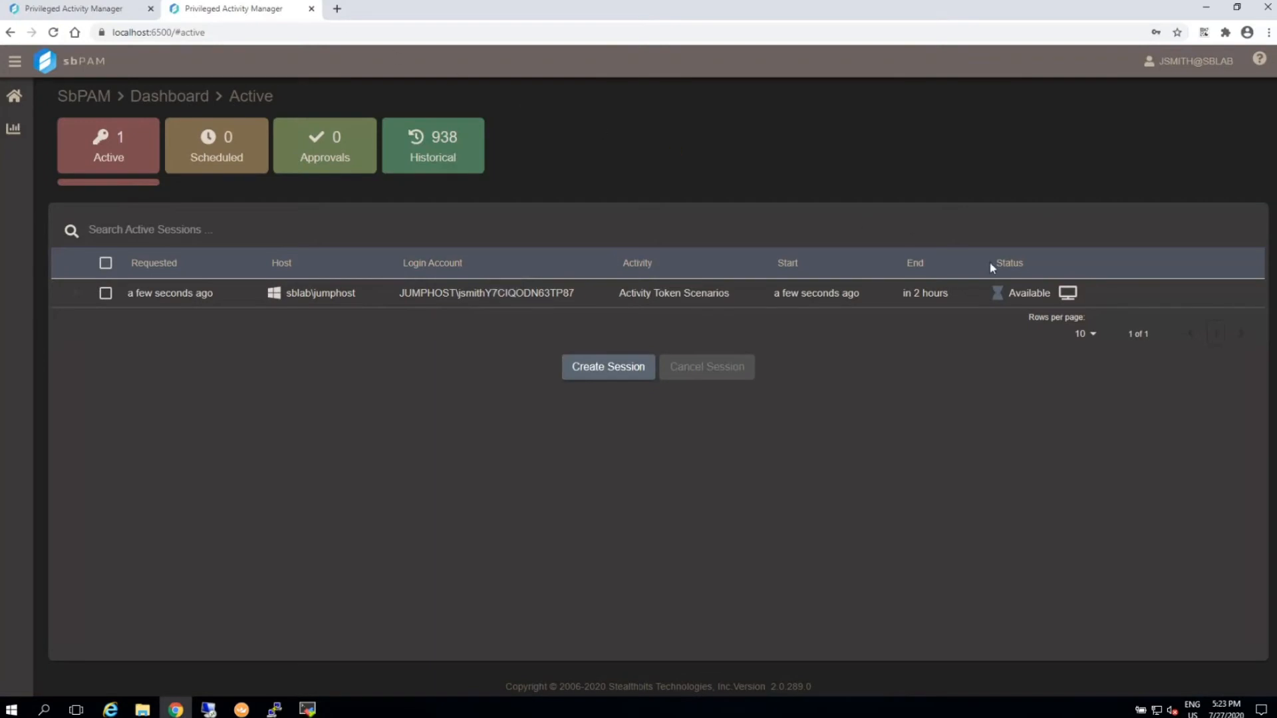
Launch the remote desktop connection for the sblab\jumphost session, and cancel that session from the dashboard.
{"action": "left_click", "coordinate": [1067, 293]}
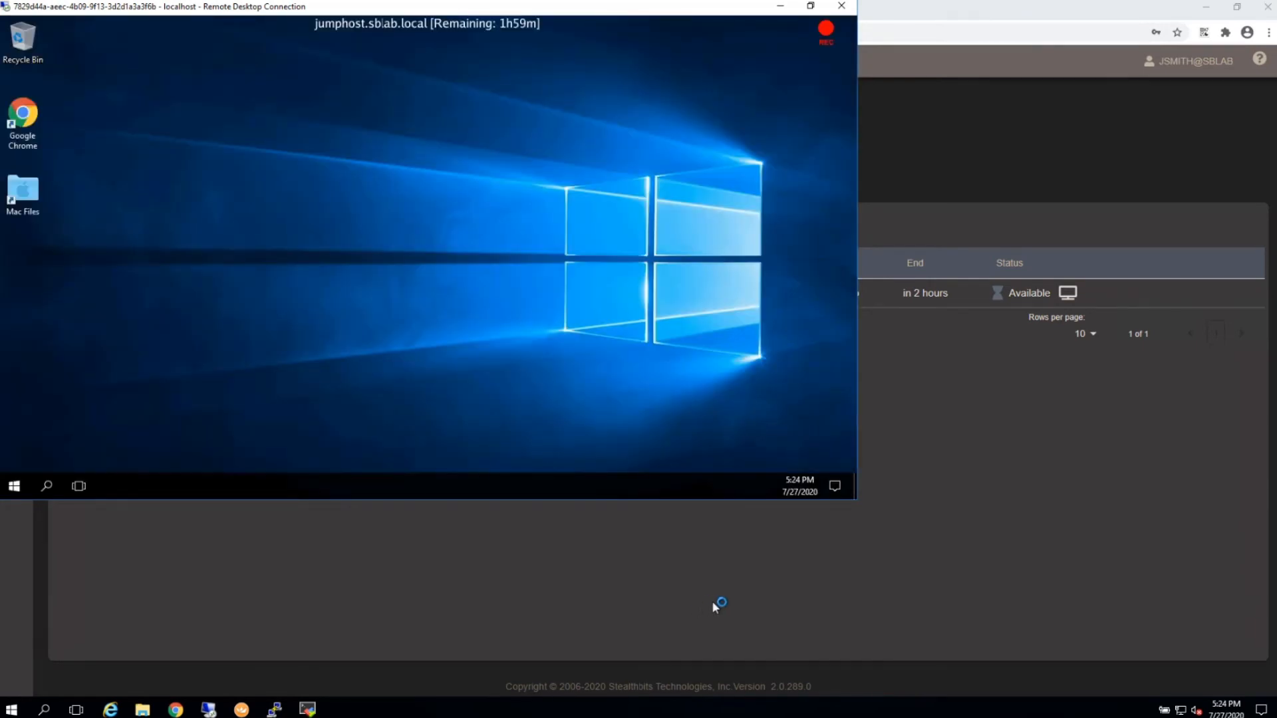
{"action": "left_click", "coordinate": [875, 588]}
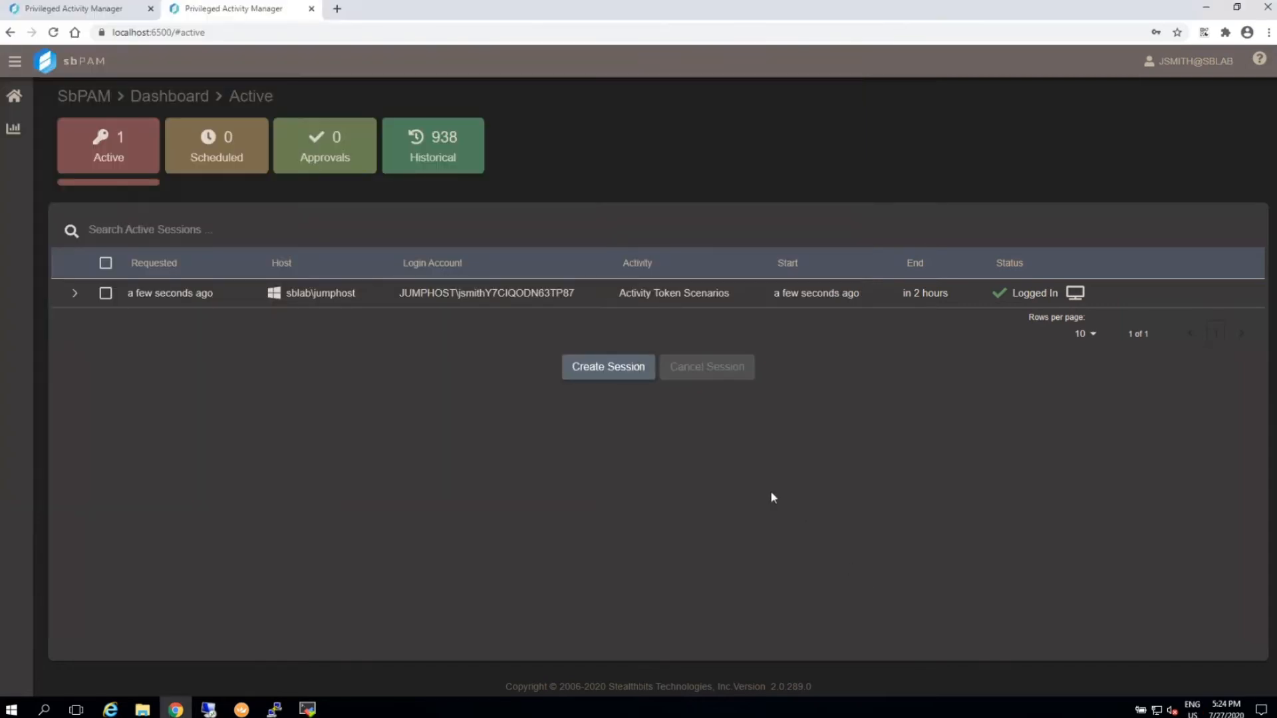
{"action": "left_click", "coordinate": [551, 289]}
{"action": "left_click", "coordinate": [729, 363]}
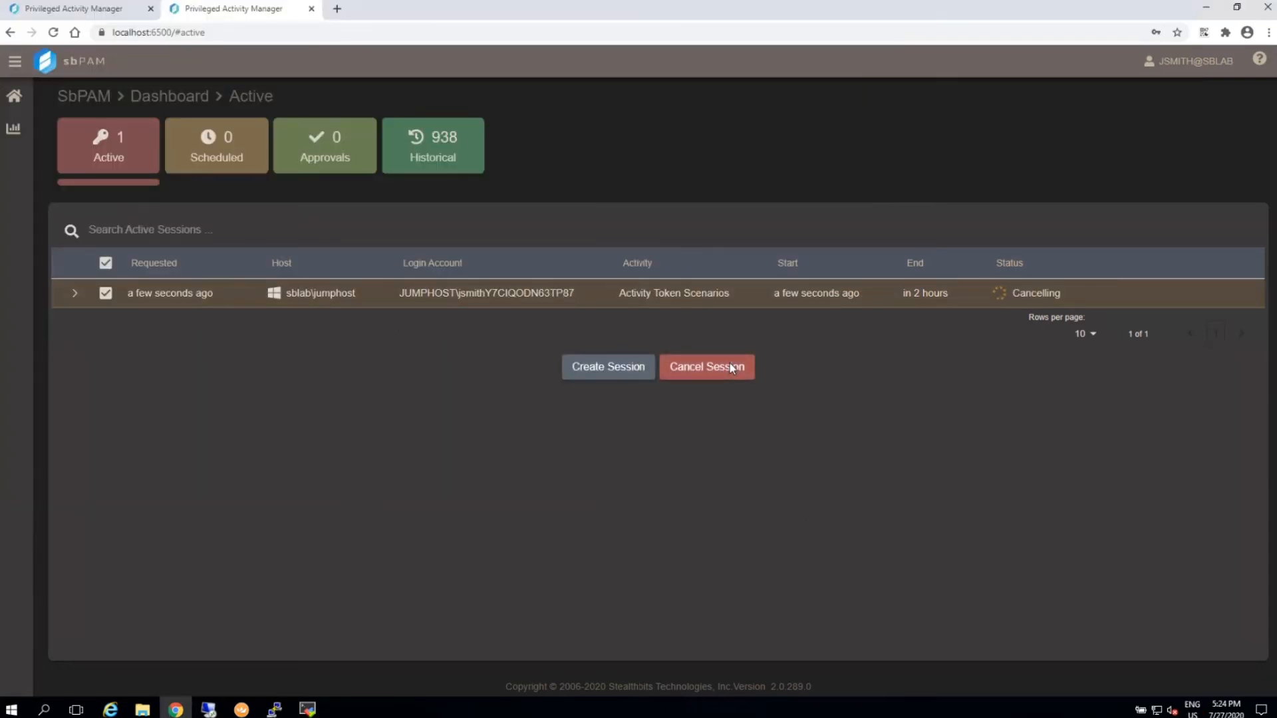
Switch to Computer Management and refresh the local users list to check for the cancelled session's temporary account.
{"action": "left_click", "coordinate": [208, 710]}
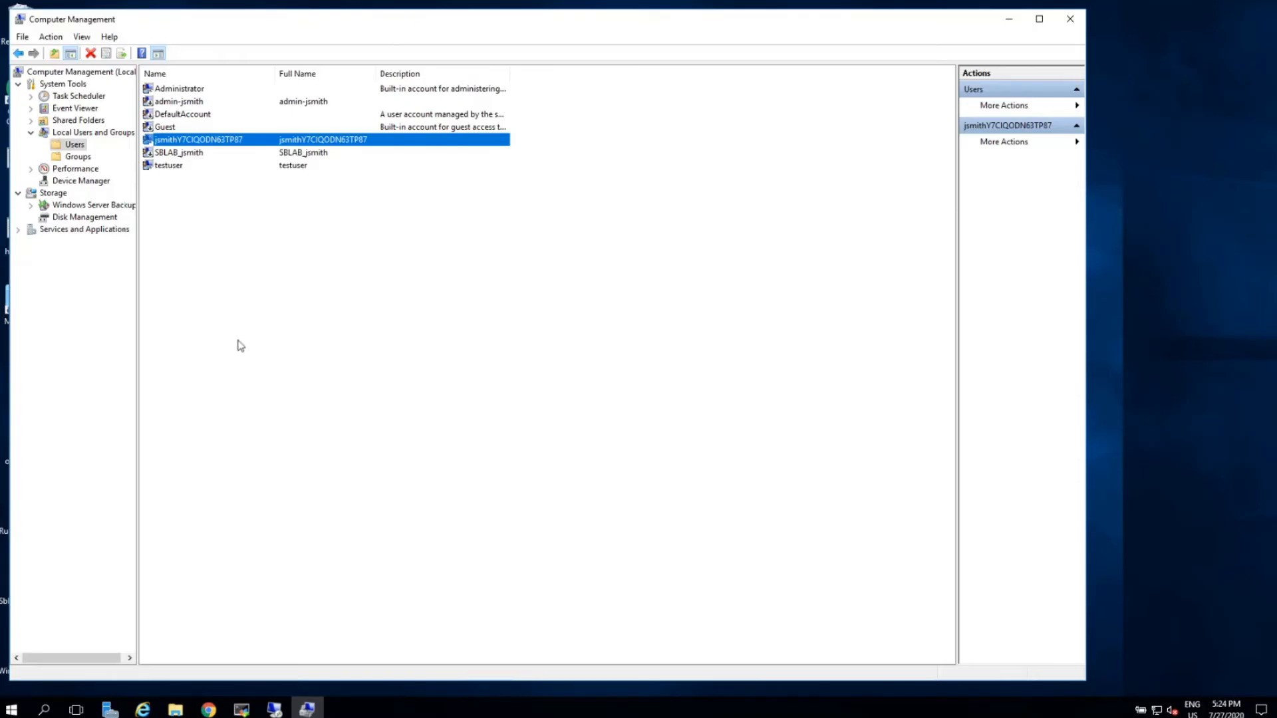
{"action": "right_click", "coordinate": [239, 345]}
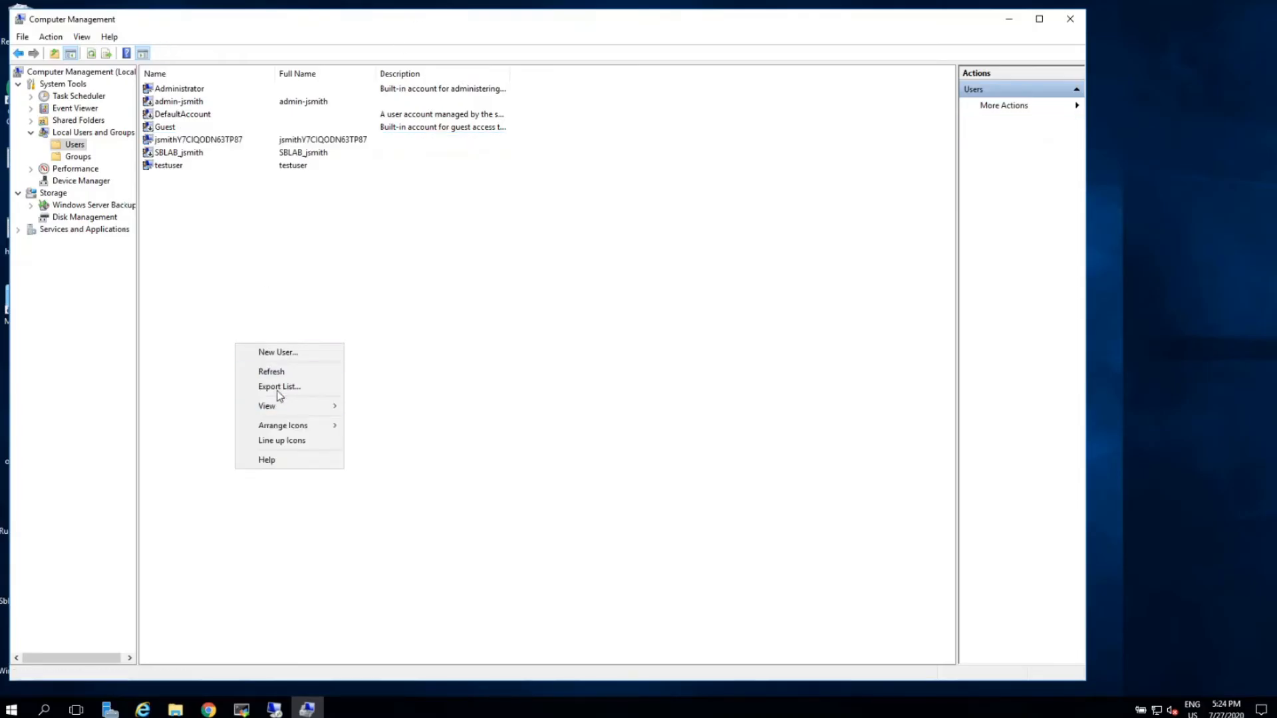
{"action": "left_click", "coordinate": [271, 371]}
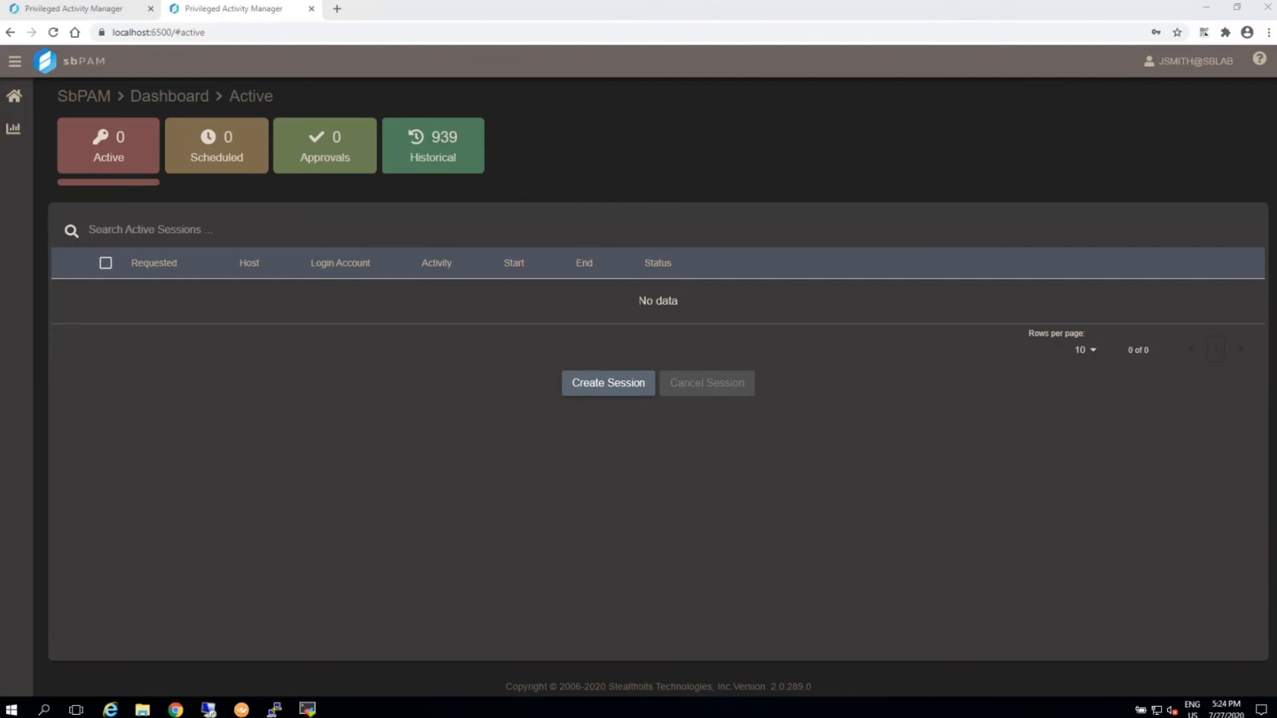
In the sbPAM admin view, set the Activity Token Scenarios login account template to sblab\xyz and save the activity.
{"action": "left_click", "coordinate": [123, 11]}
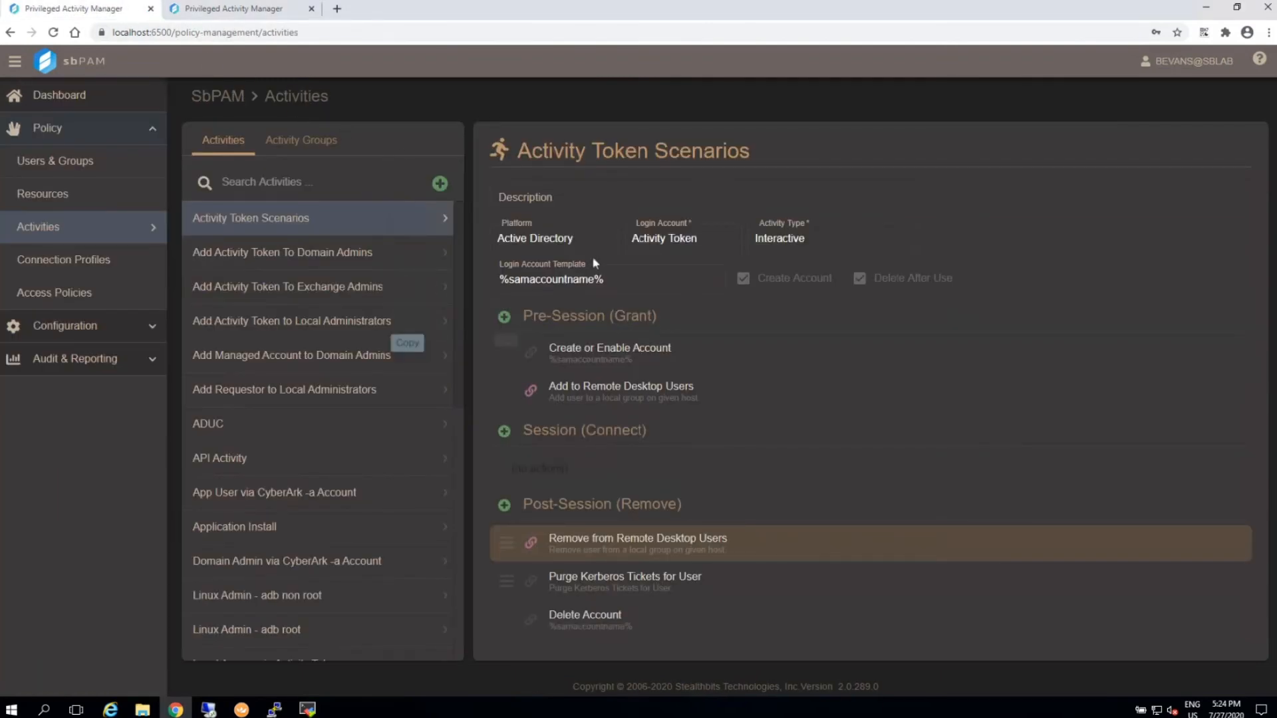
{"action": "left_click", "coordinate": [500, 280]}
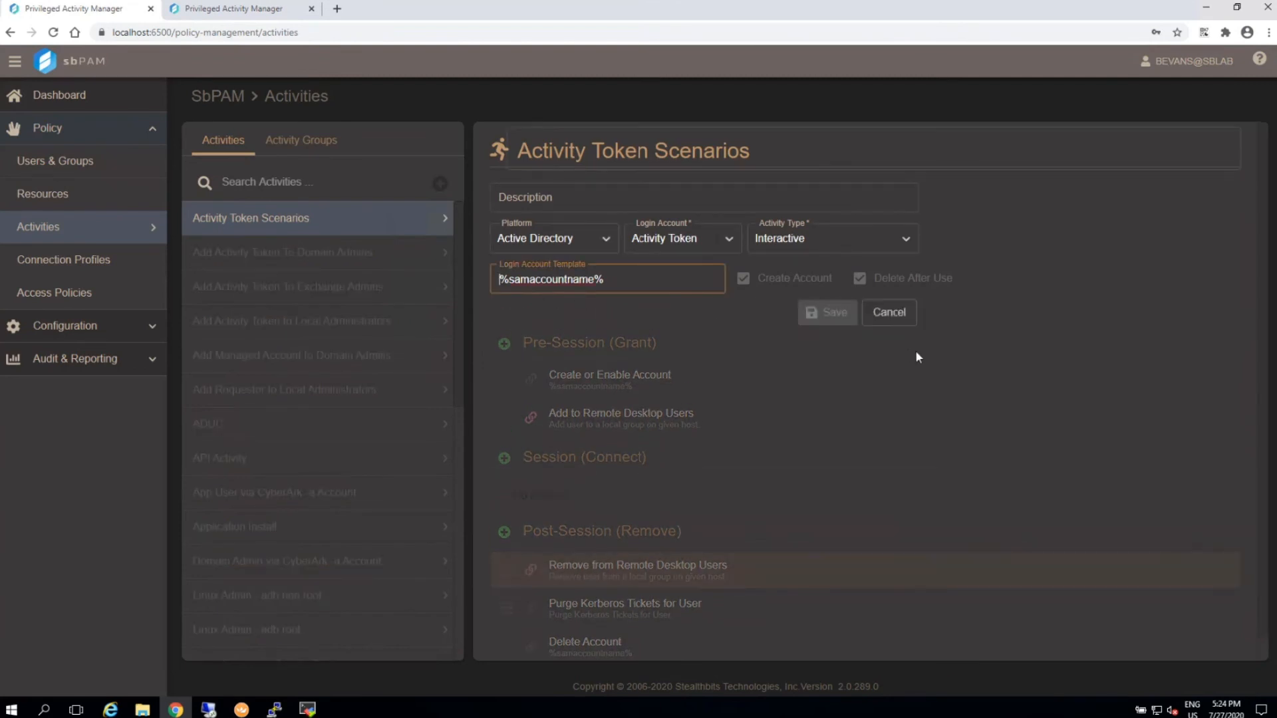
{"action": "type", "text": "sblab\\"}
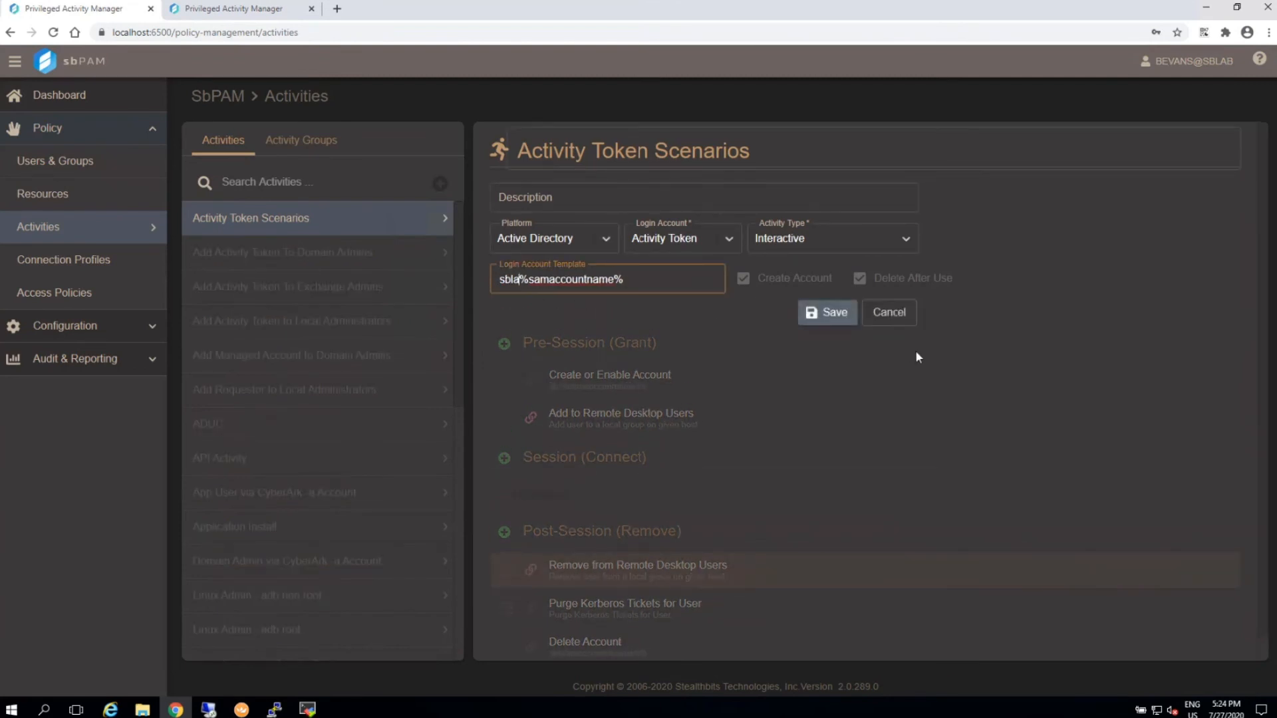
{"action": "type", "text": "\\"}
{"action": "left_click_drag", "start_coordinate": [529, 279], "coordinate": [641, 278]}
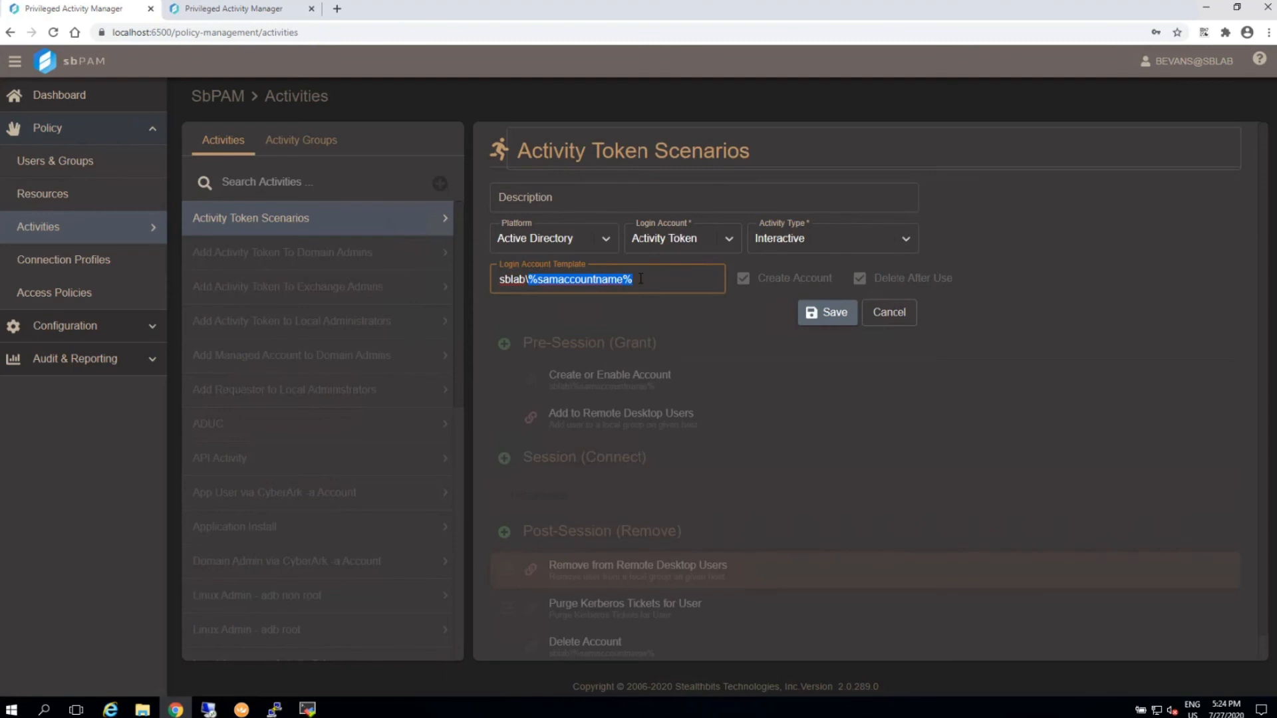
{"action": "type", "text": "xyz"}
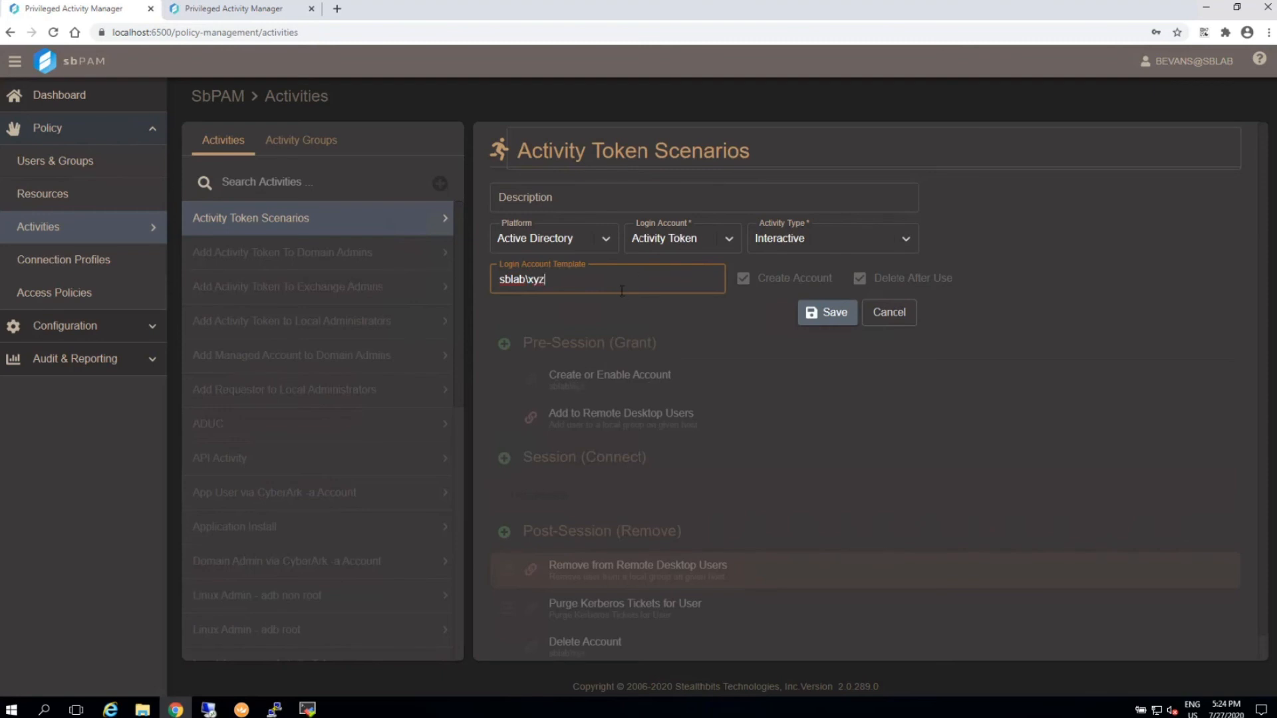
{"action": "left_click", "coordinate": [841, 309]}
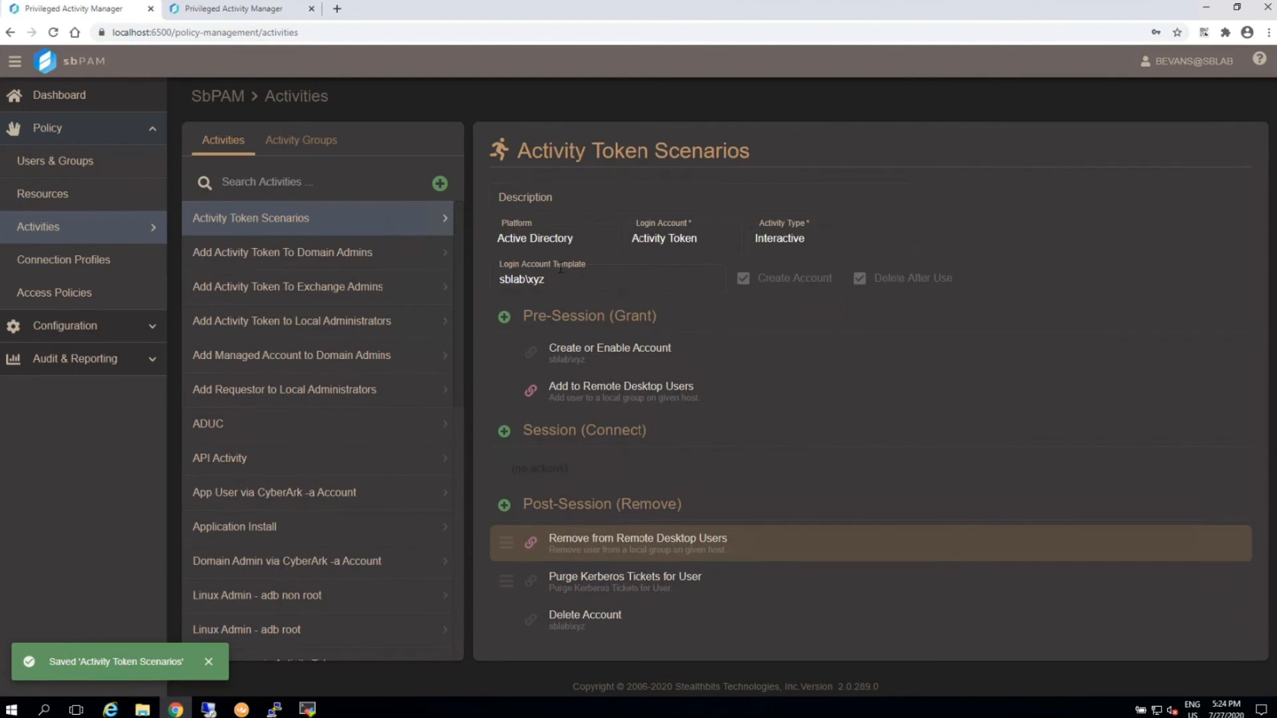
As the requesting user, submit a single Activity Token Scenarios session on sblab\jumphost starting now with the sblab\xyz template.
{"action": "left_click", "coordinate": [236, 12]}
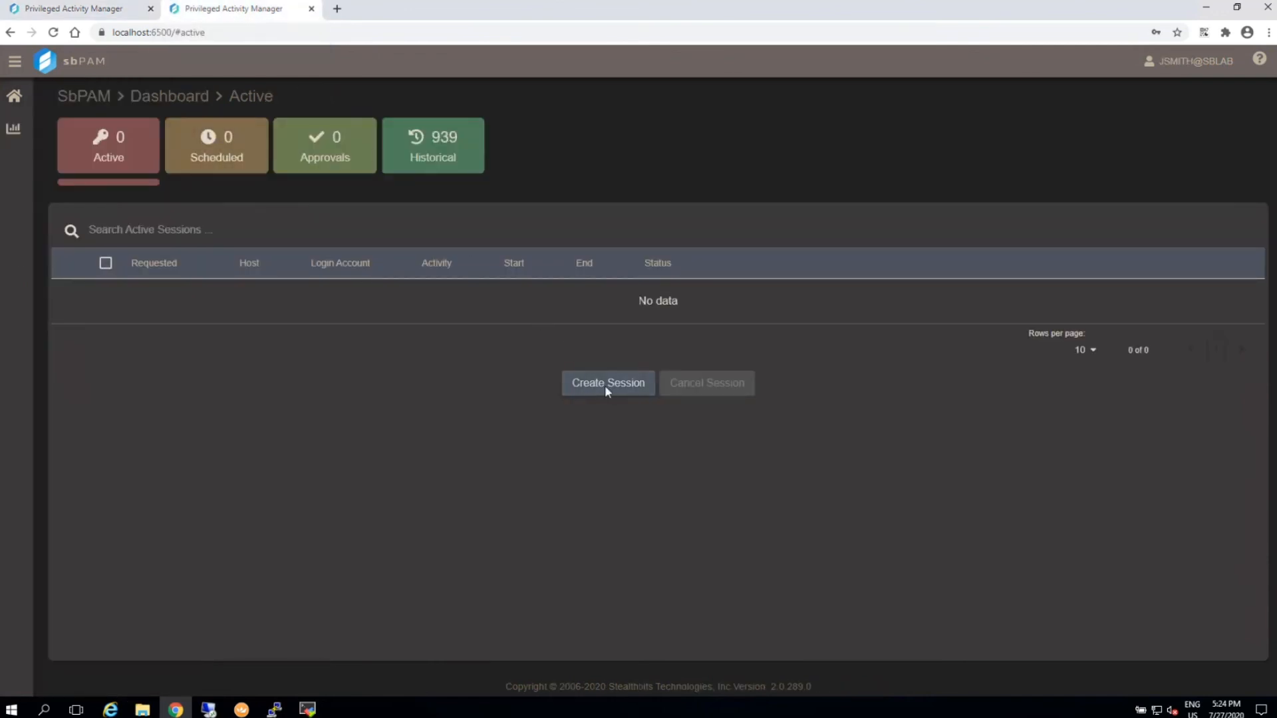
{"action": "left_click", "coordinate": [605, 385]}
{"action": "left_click", "coordinate": [285, 176]}
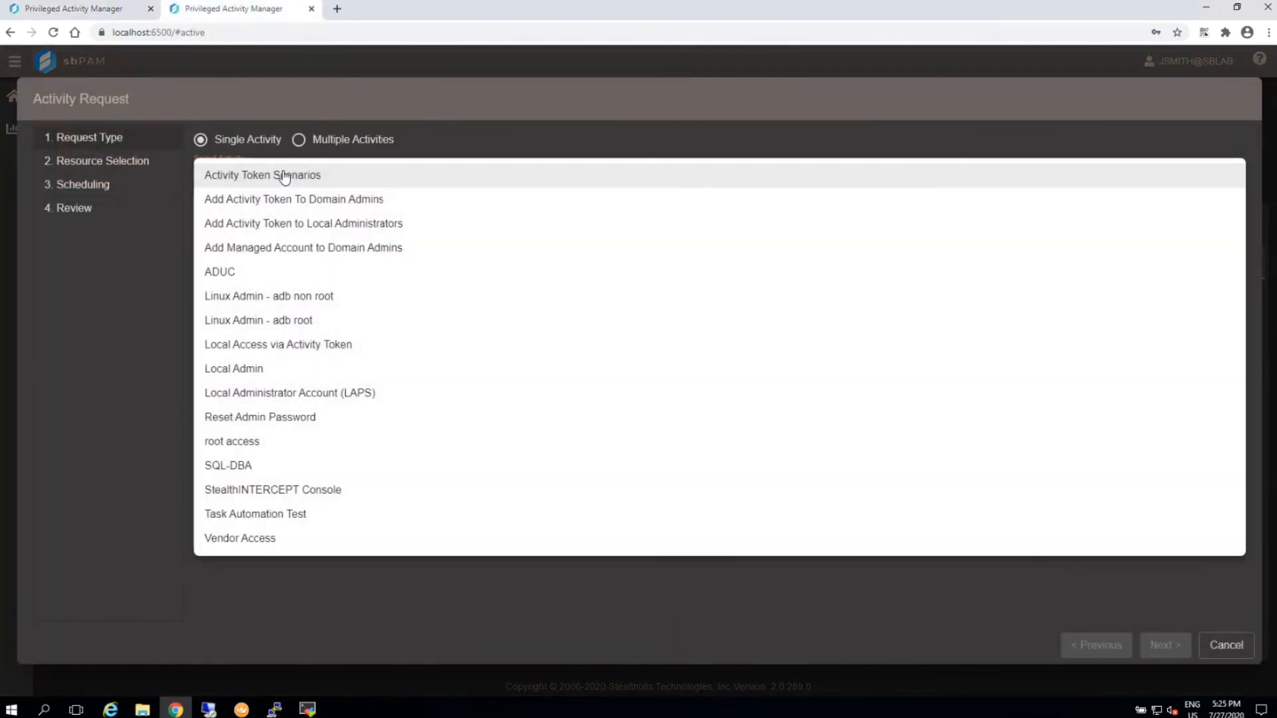
{"action": "left_click", "coordinate": [285, 176]}
{"action": "left_click", "coordinate": [1167, 648]}
{"action": "left_click", "coordinate": [1169, 649]}
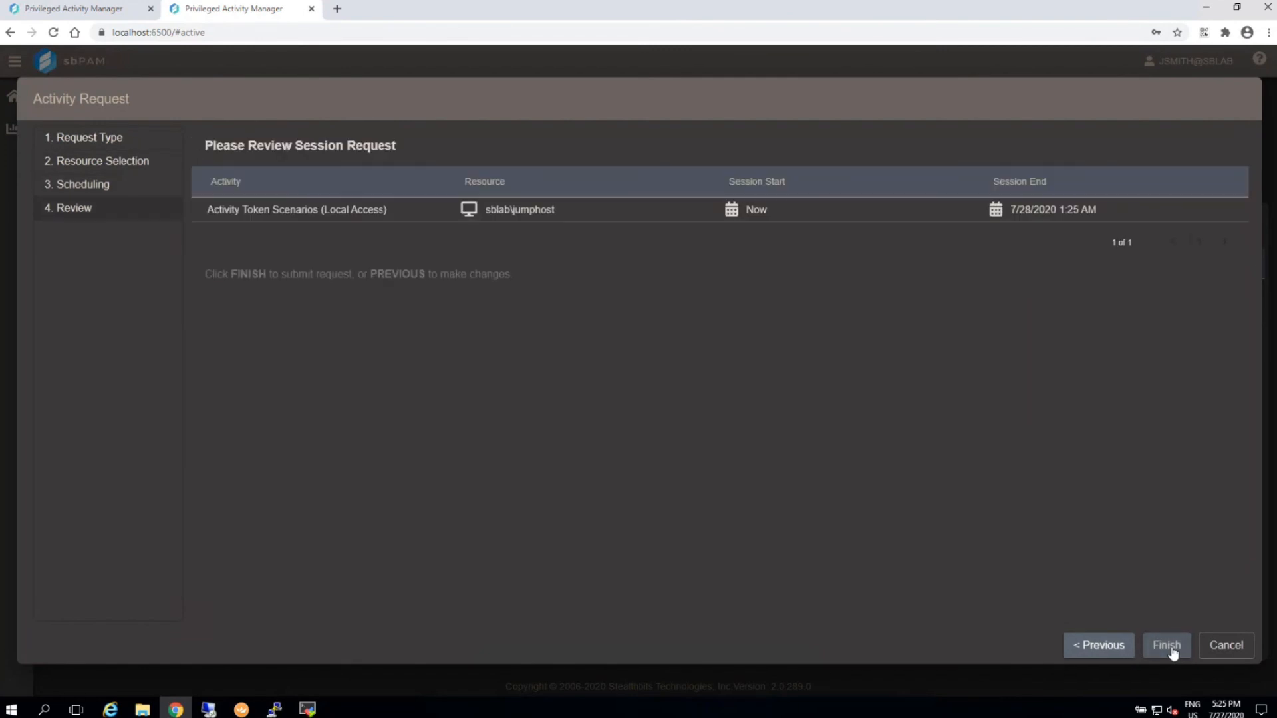
{"action": "left_click", "coordinate": [1167, 646]}
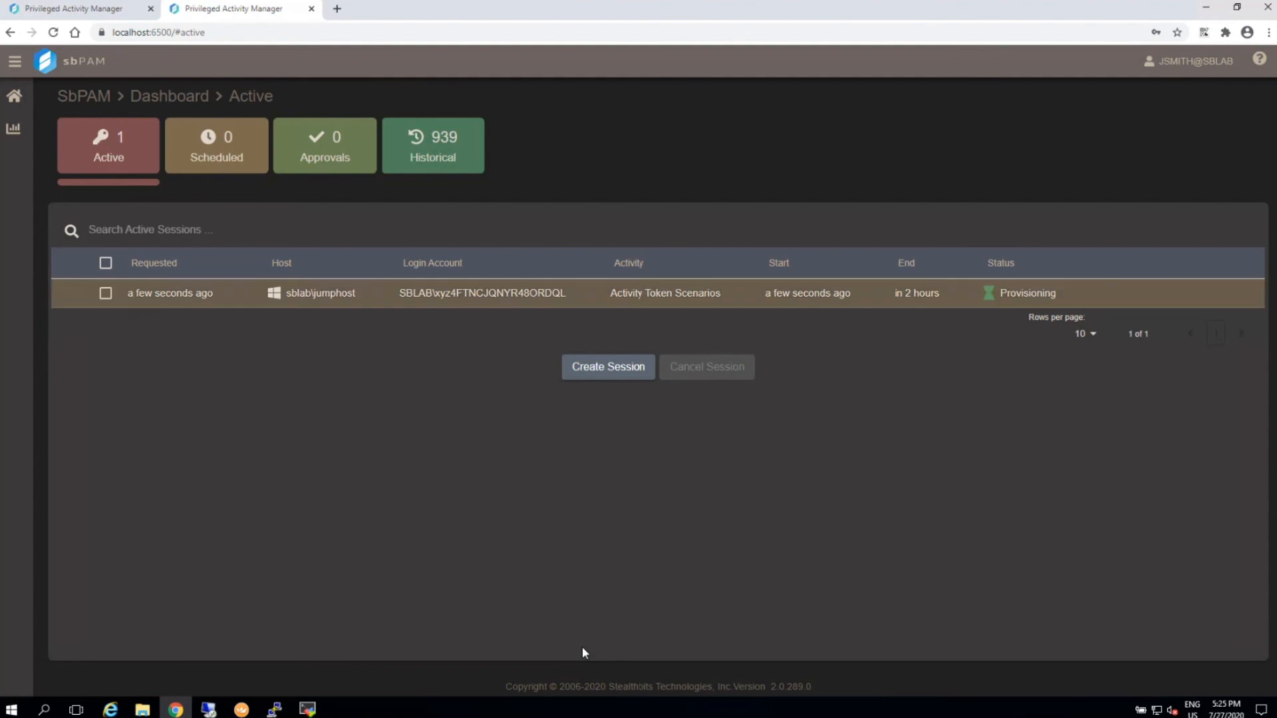
Cancel the active sblab\xyz-based session and return to the Activity Token Scenarios settings.
{"action": "left_click", "coordinate": [728, 291]}
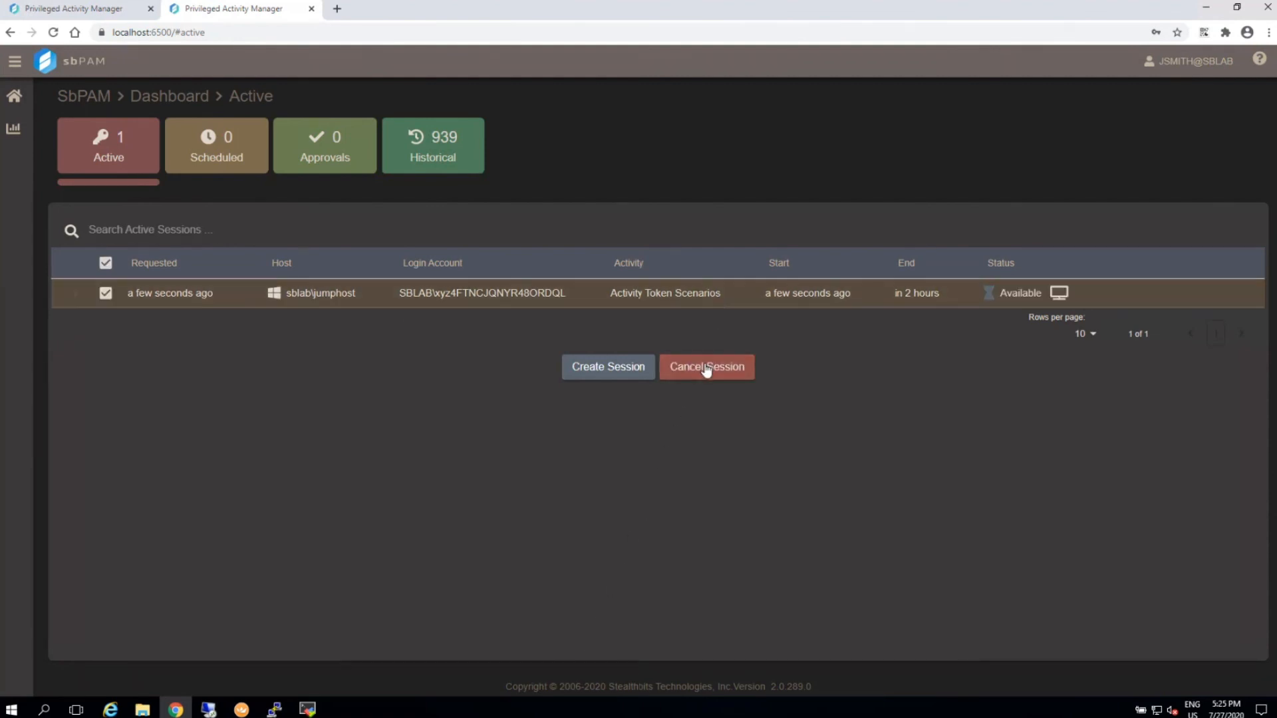
{"action": "left_click", "coordinate": [707, 367]}
{"action": "left_click", "coordinate": [120, 10]}
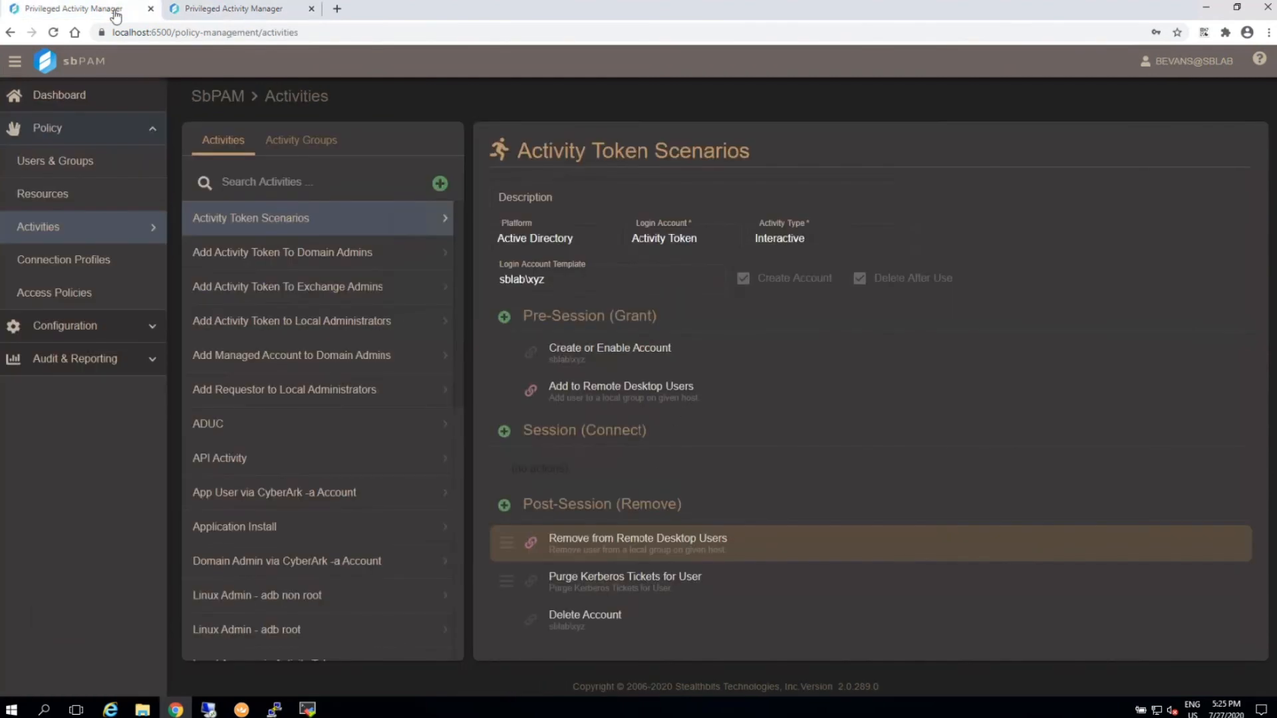